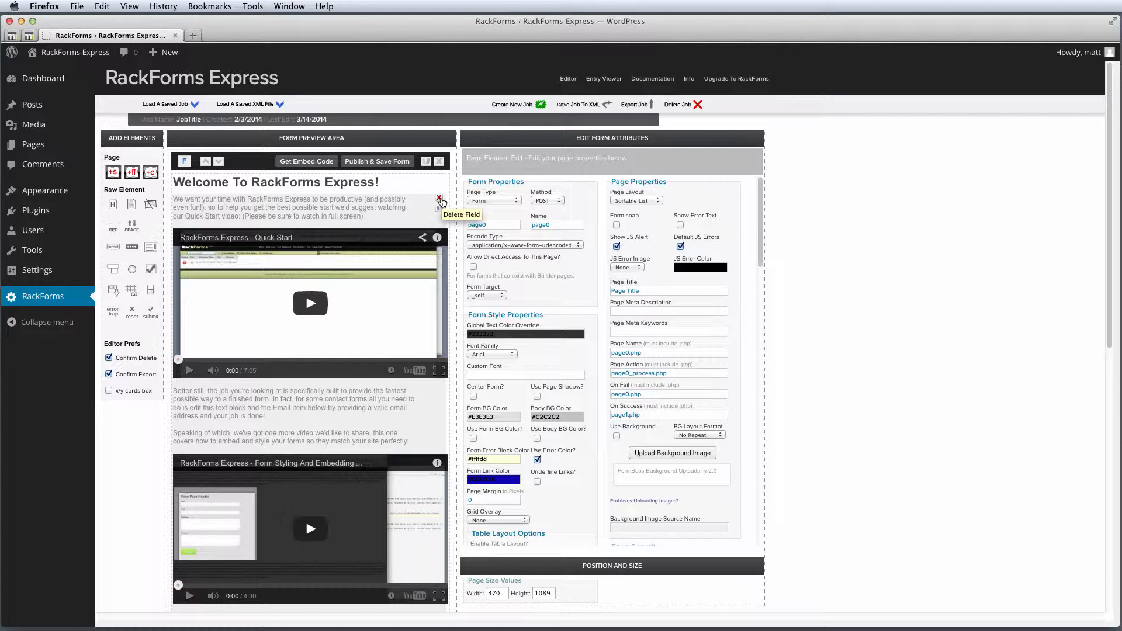
Delete the introductory text and video block below the welcome heading, and change the heading's label to "Contact Form".
click(440, 200)
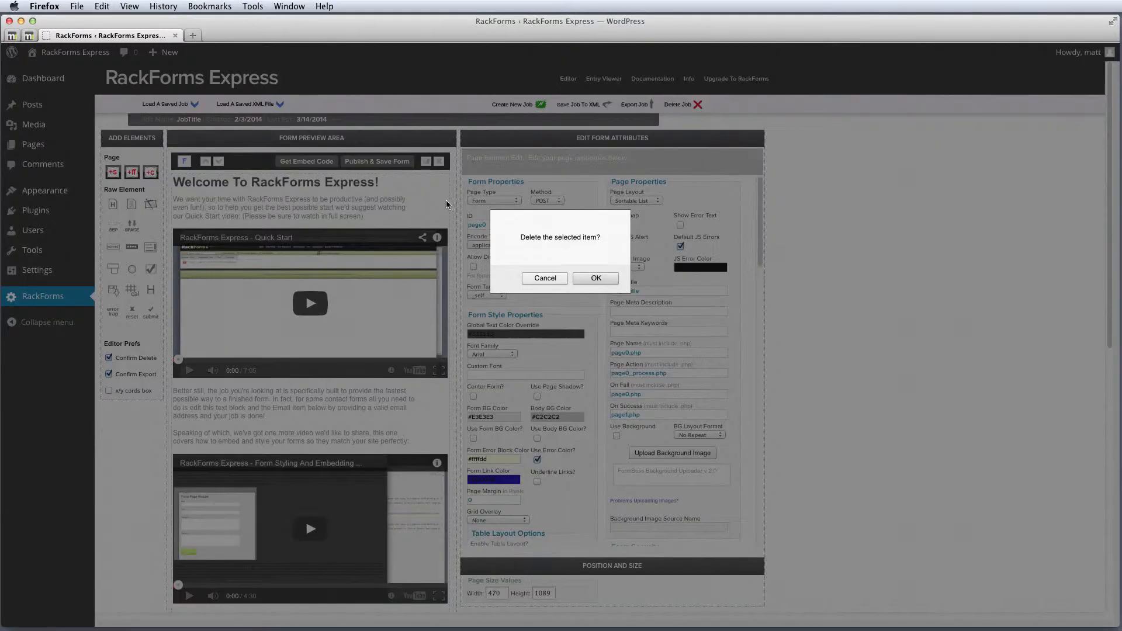
click(584, 279)
click(370, 186)
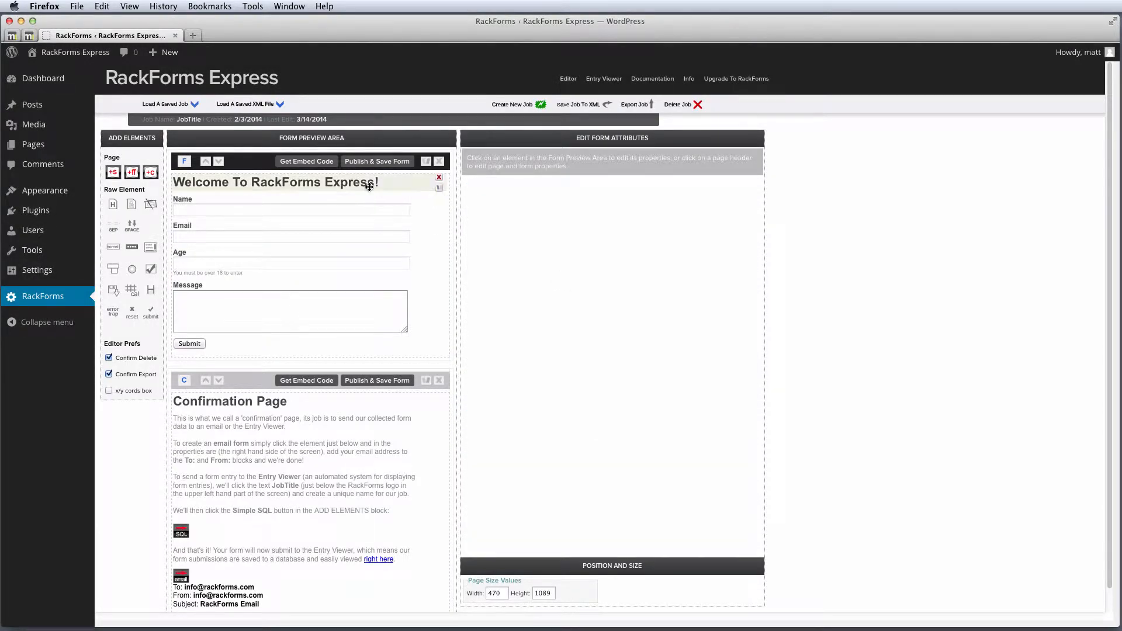
drag(580, 223, 344, 197)
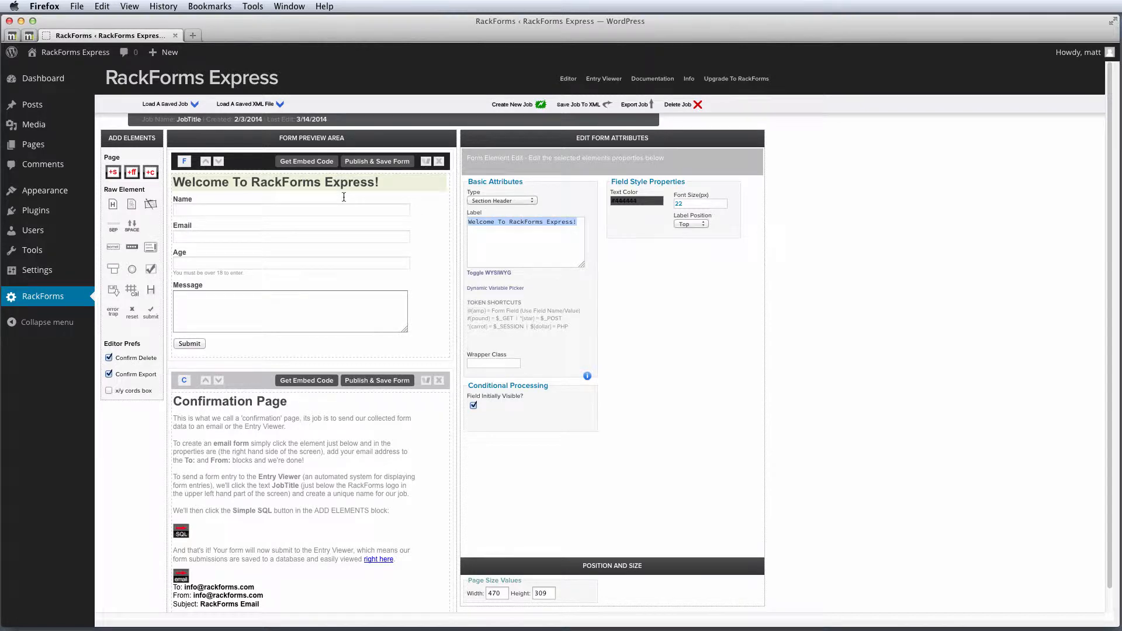
text(Contact or)
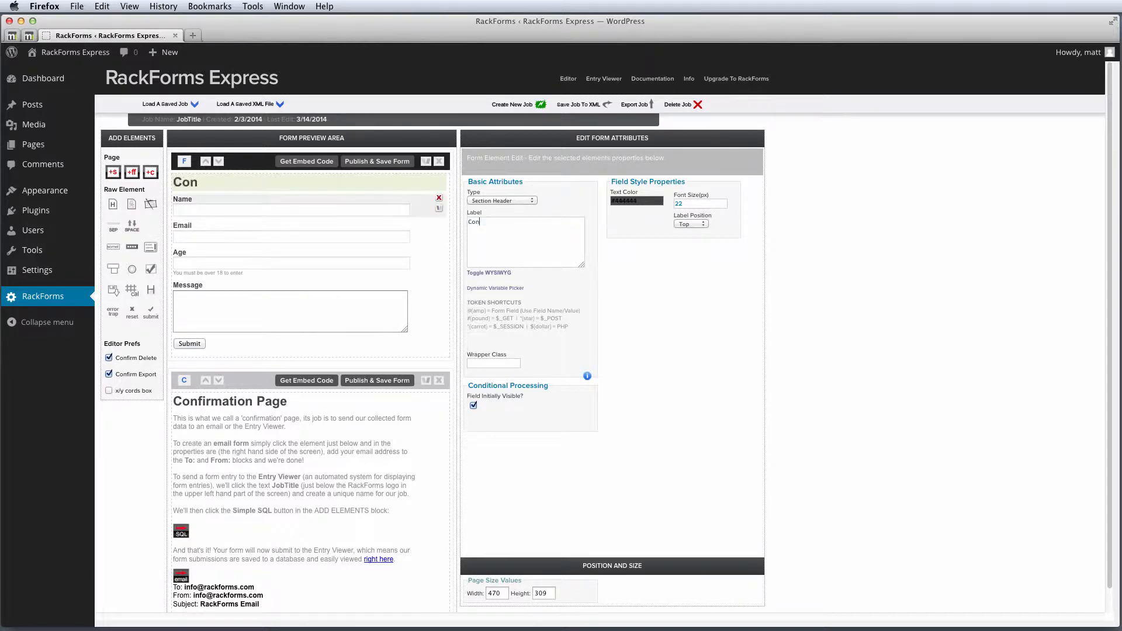
key(BackSpace)
text(Frm)
key(BackSpace)
key(BackSpace)
text(orm)
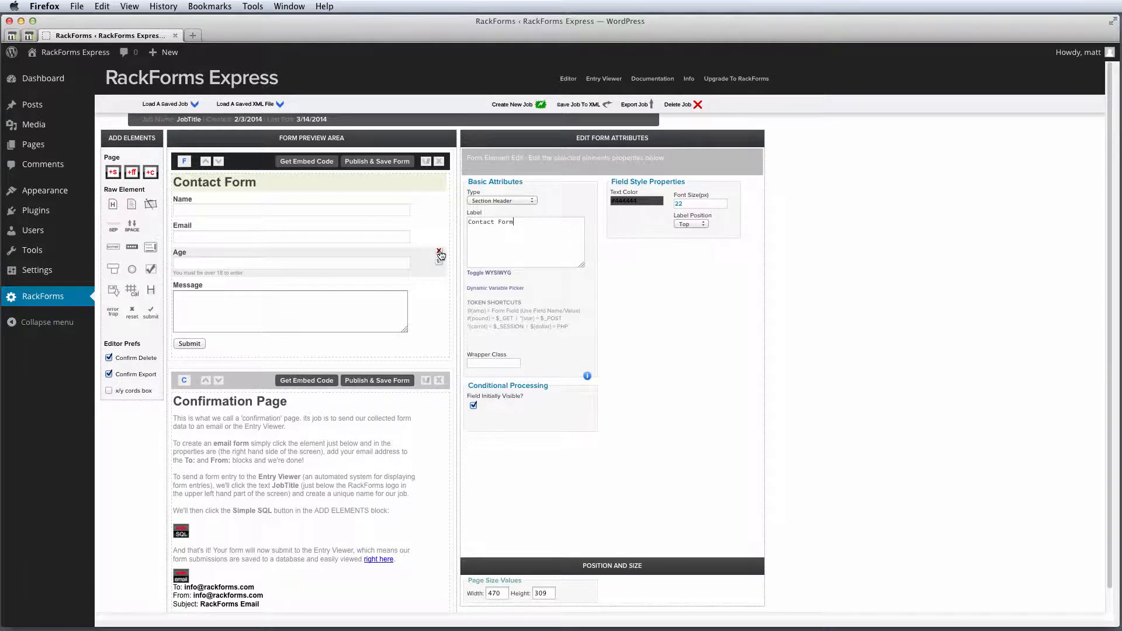
Delete the Age field from the form and set the Message text area's field height to 100 pixels.
click(439, 251)
click(612, 278)
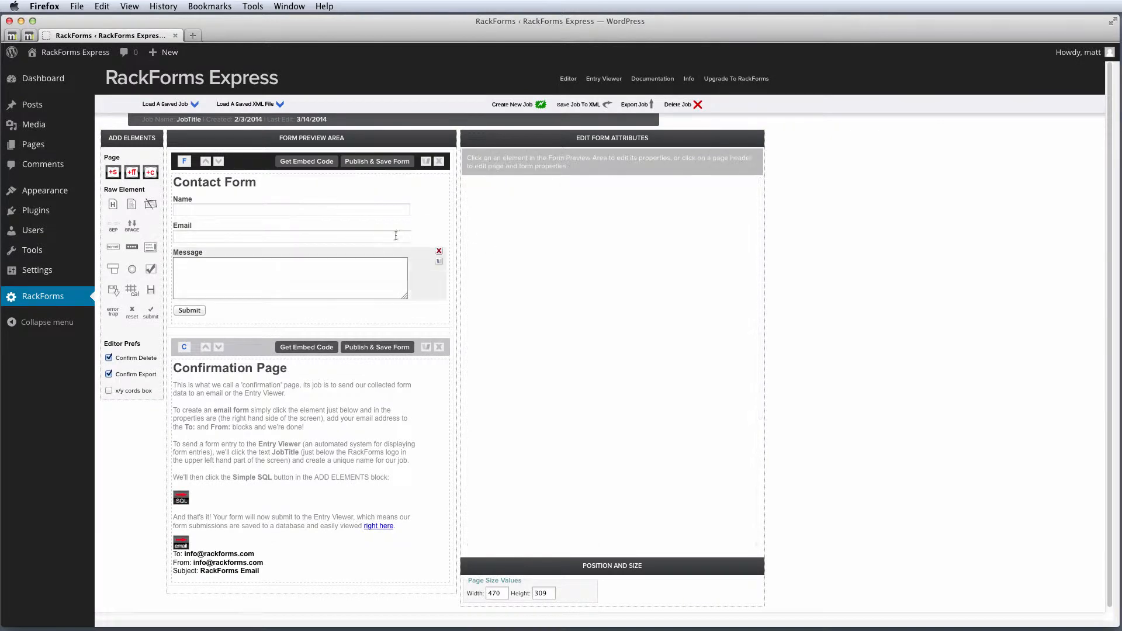
click(419, 279)
double_click(540, 401)
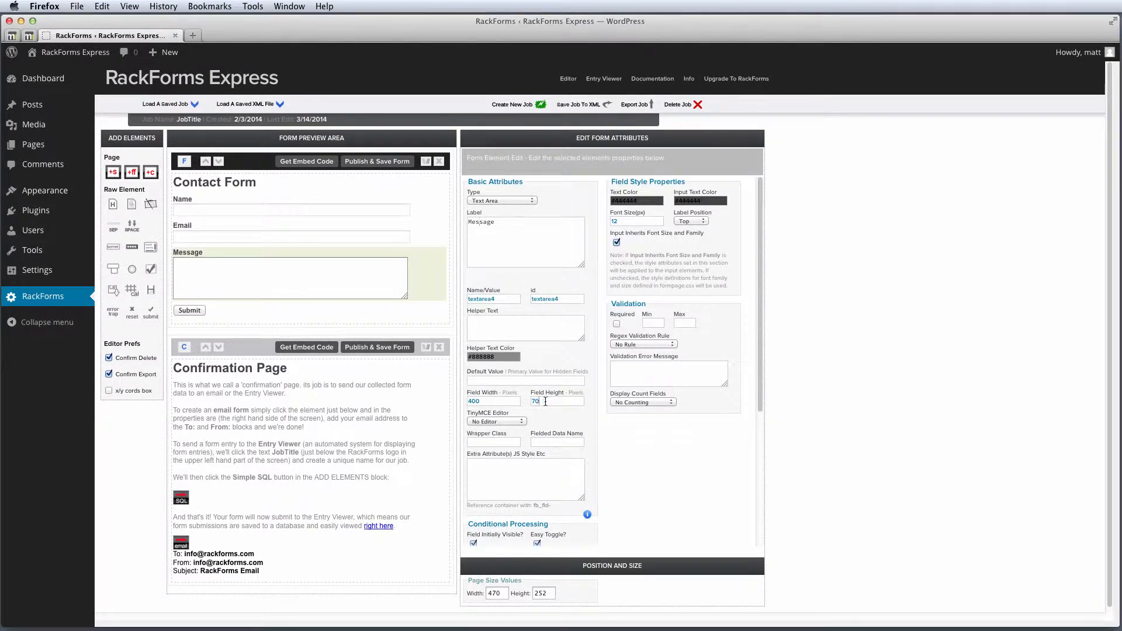
text(100)
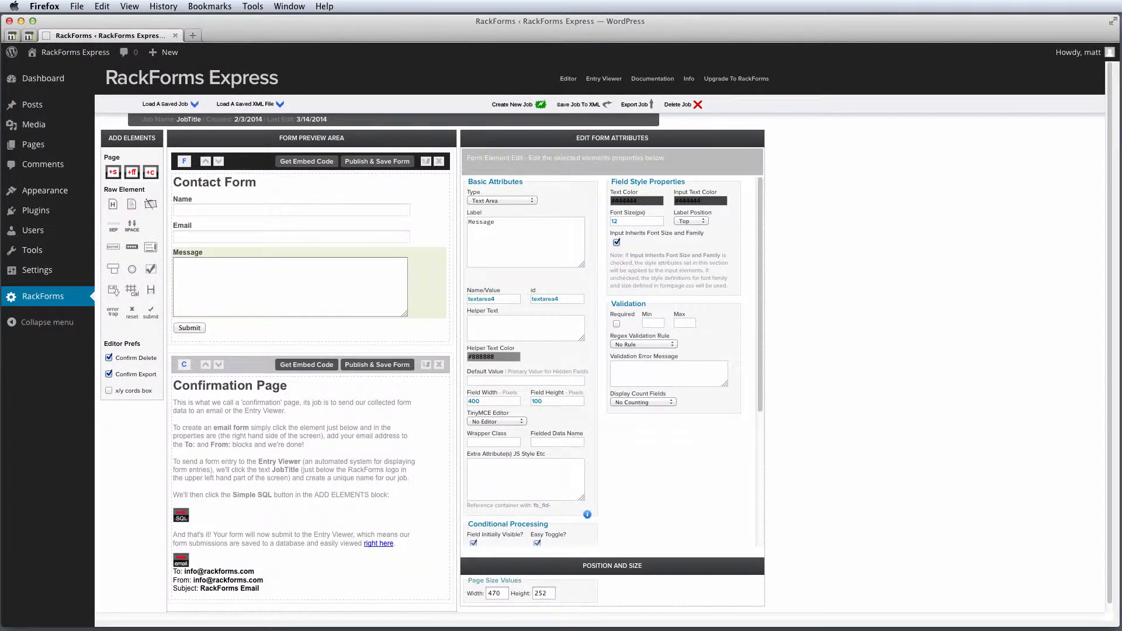
Make the Name field required and delete the instructional text block from the confirmation page.
click(414, 210)
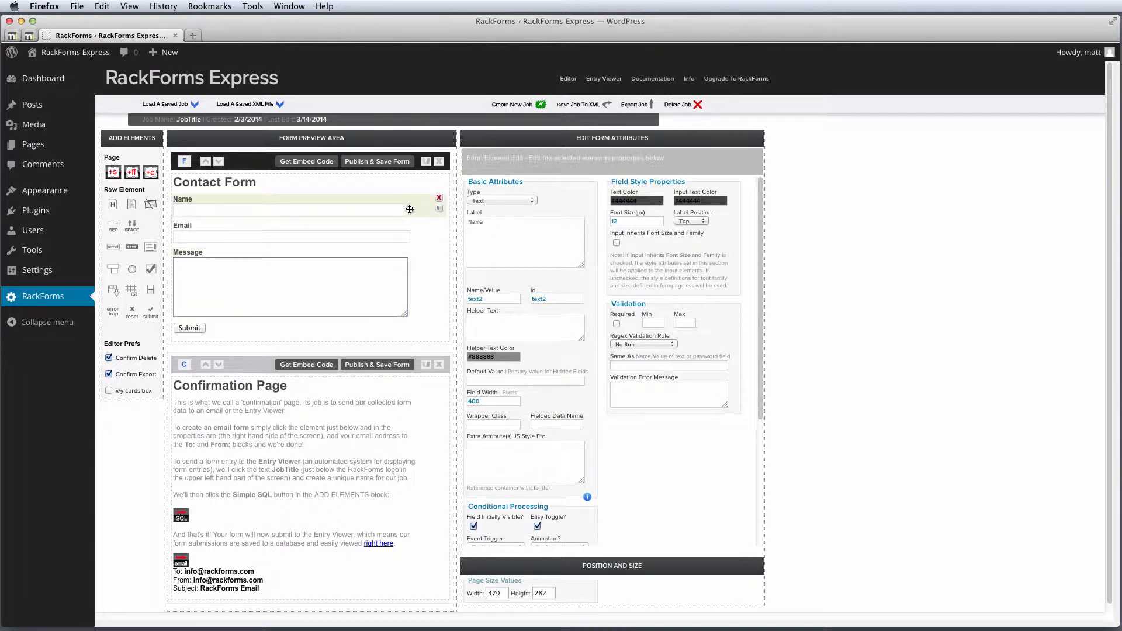
click(616, 323)
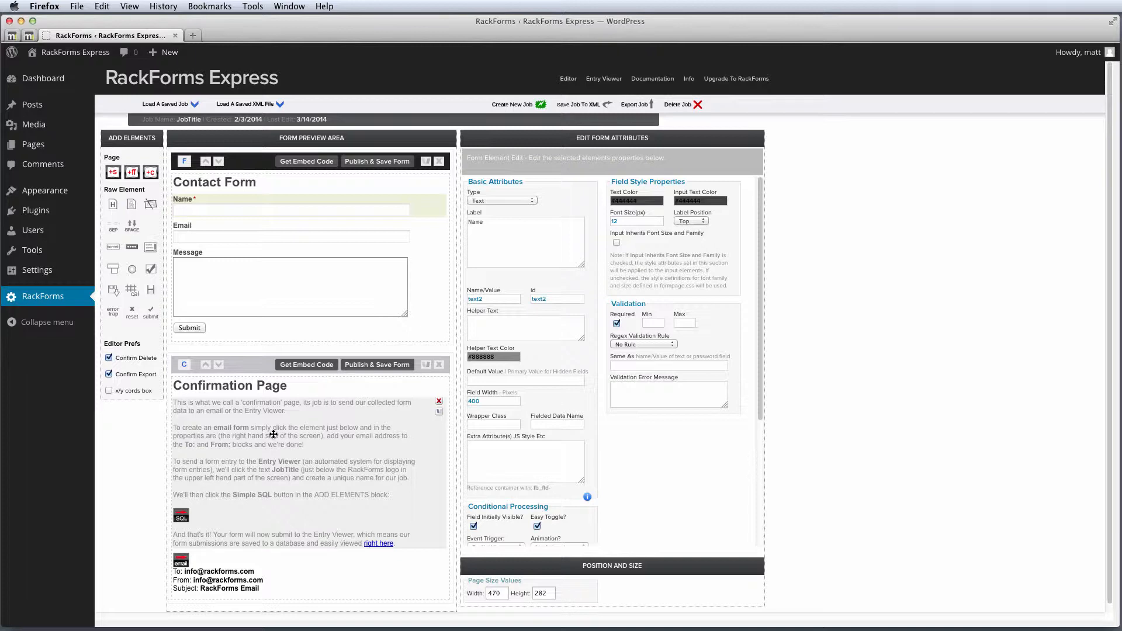
click(440, 401)
click(603, 279)
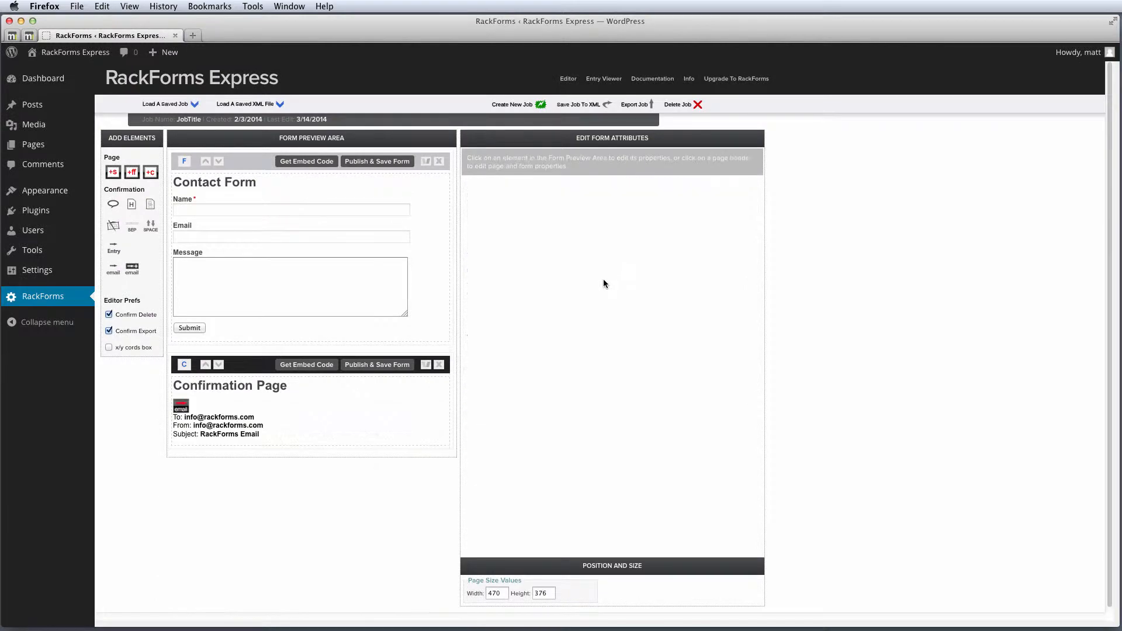
Open the properties of the confirmation page's email element and examine its recipient setting.
click(240, 406)
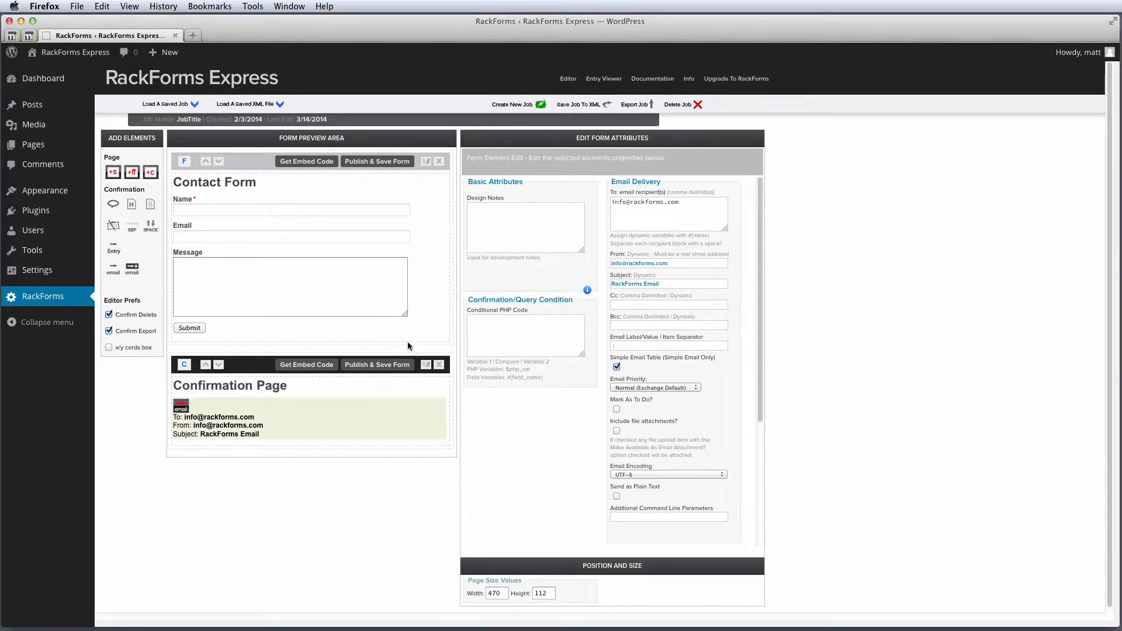
drag(682, 203, 553, 191)
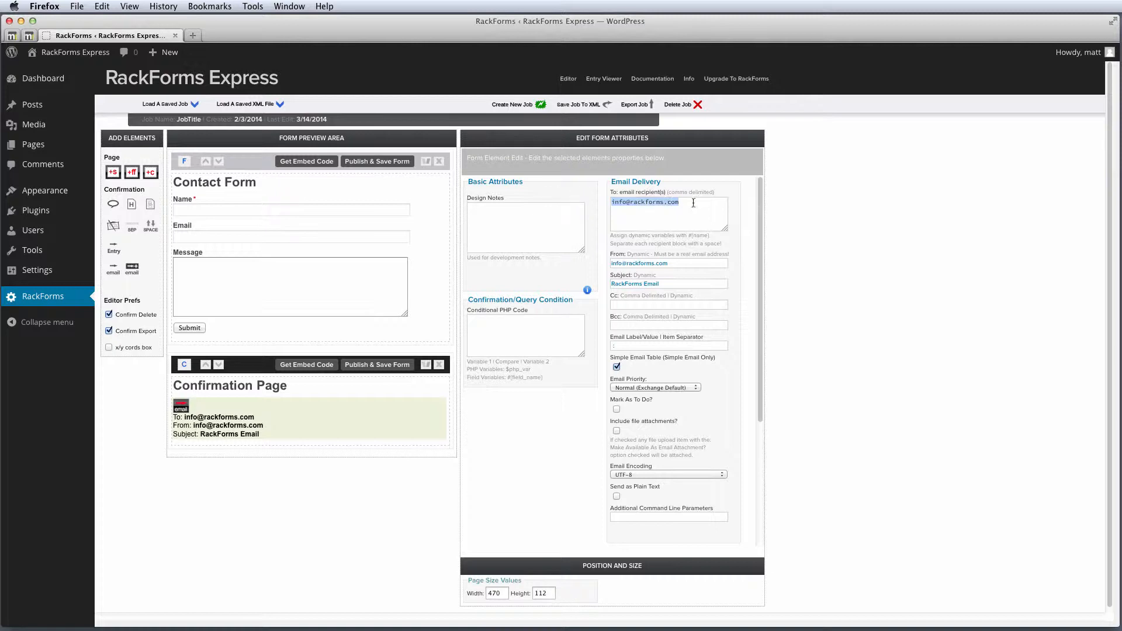
drag(695, 203, 560, 186)
Publish and save the form, check the published output in its preview window, and close that window.
click(379, 164)
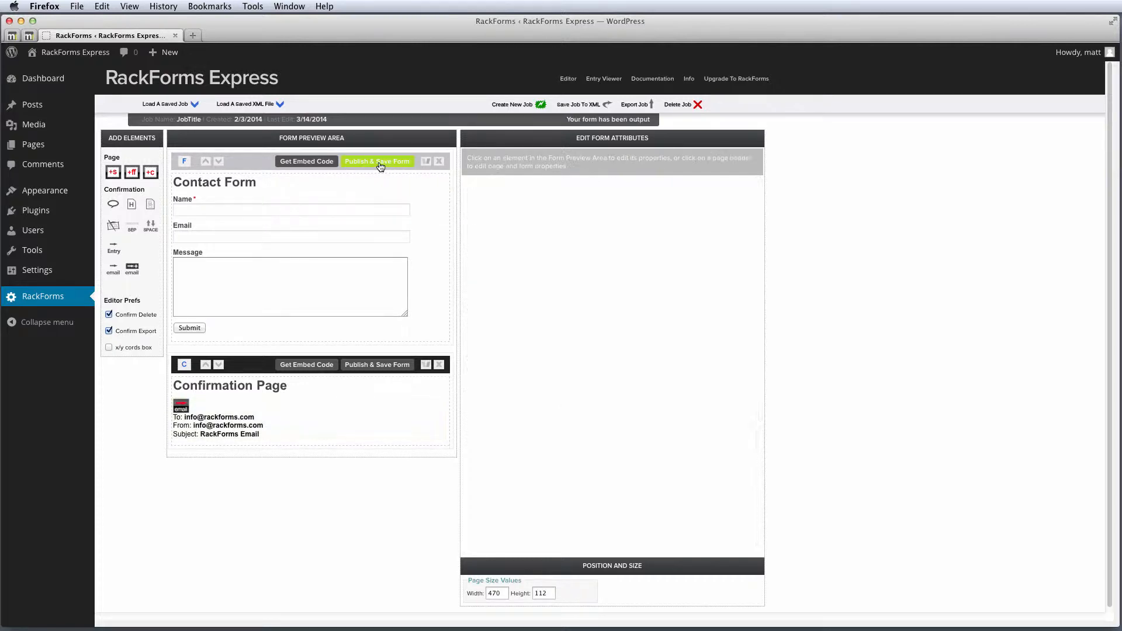
drag(246, 42, 474, 74)
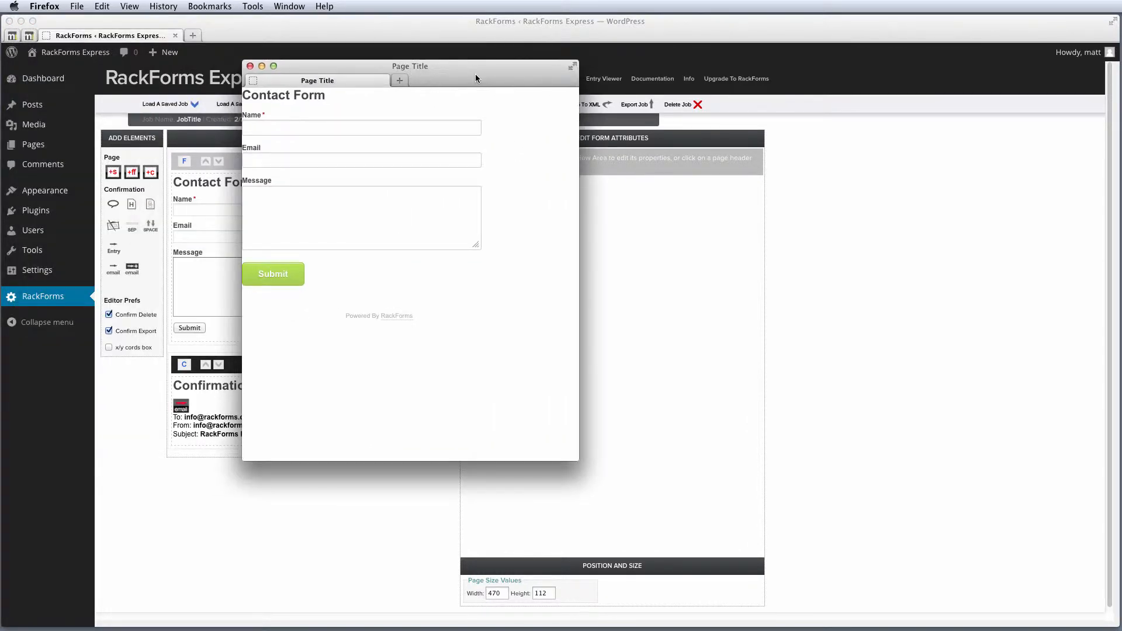
click(250, 66)
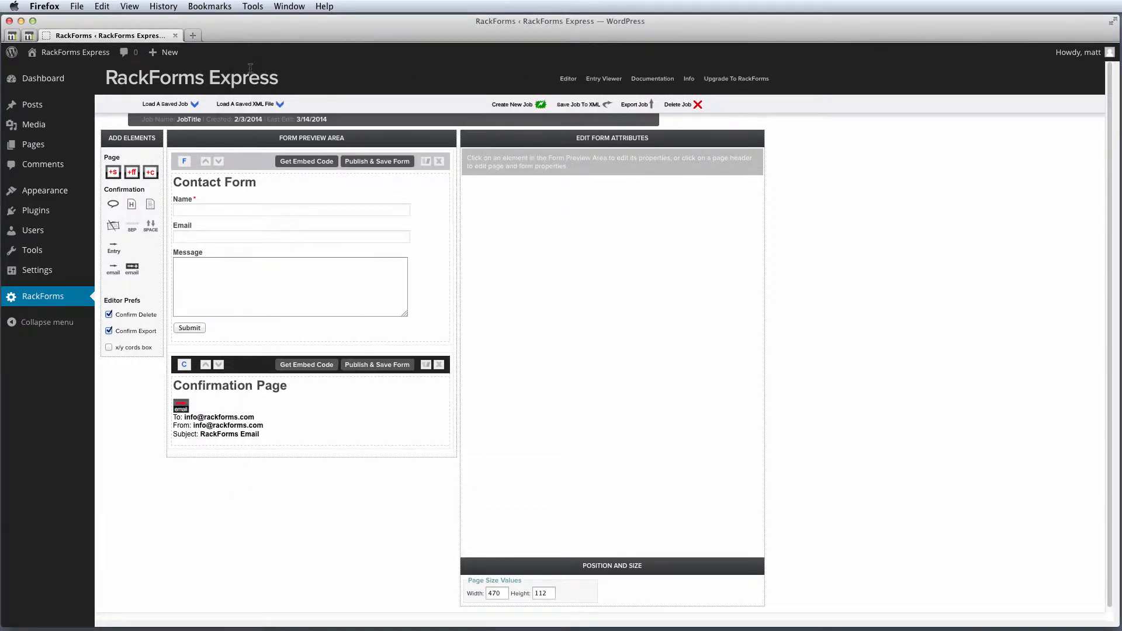
Generate the contact form's iFrame embed code and copy it to the clipboard.
click(302, 162)
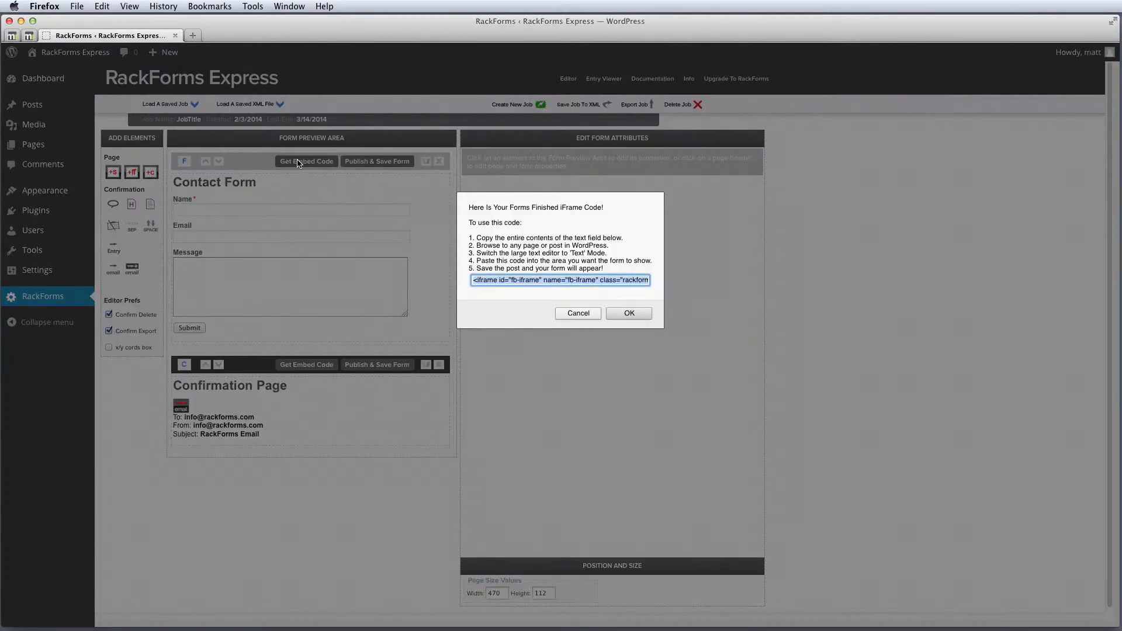
key(super+c)
click(630, 312)
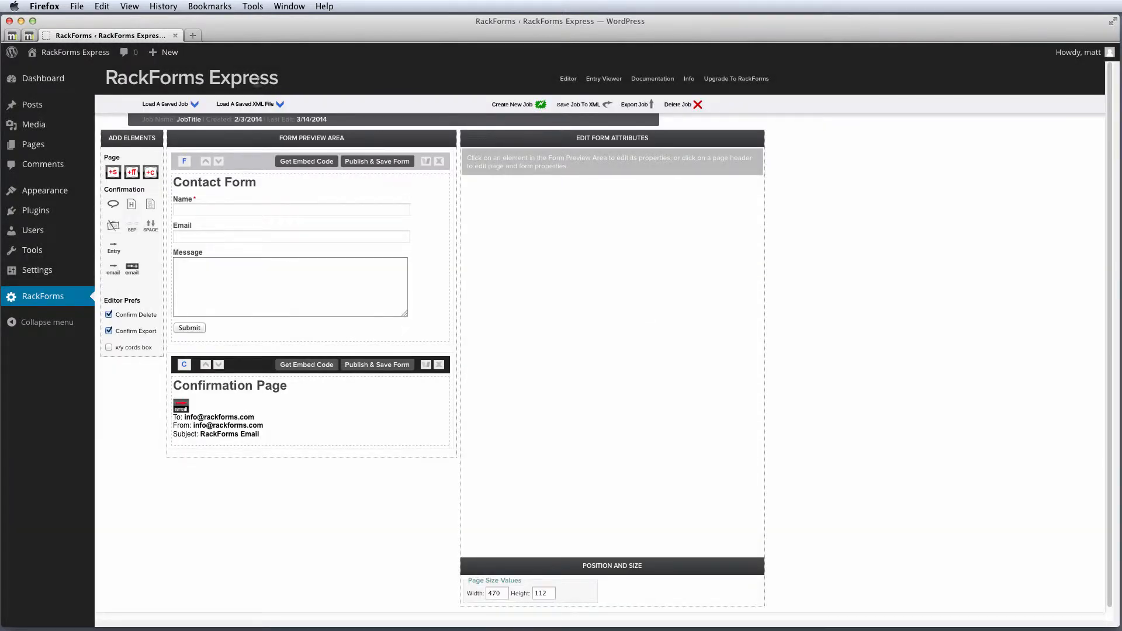
right_click(84, 109)
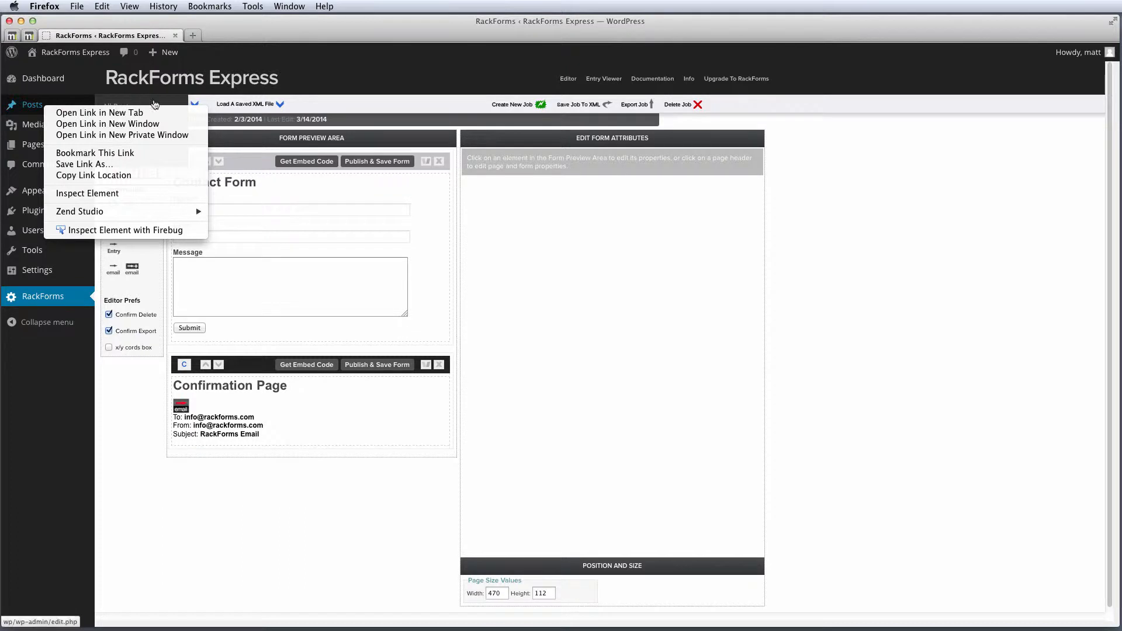
click(154, 104)
right_click(146, 112)
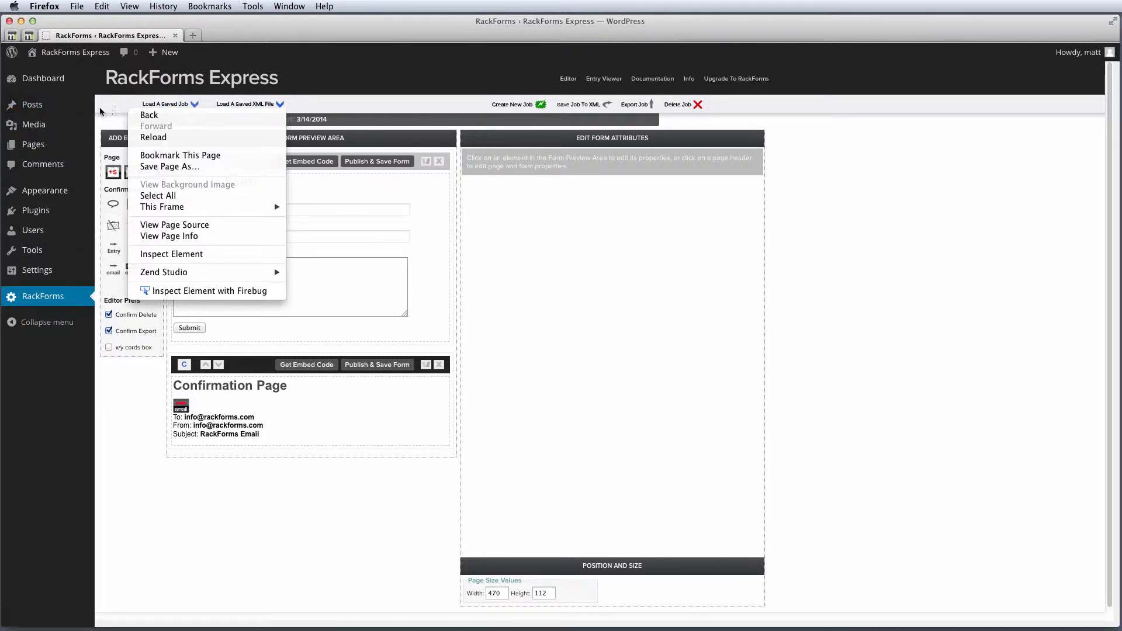
click(312, 73)
Open the list of all posts in a new browser tab and start editing the "Hello world!" post.
mouse_move(60, 108)
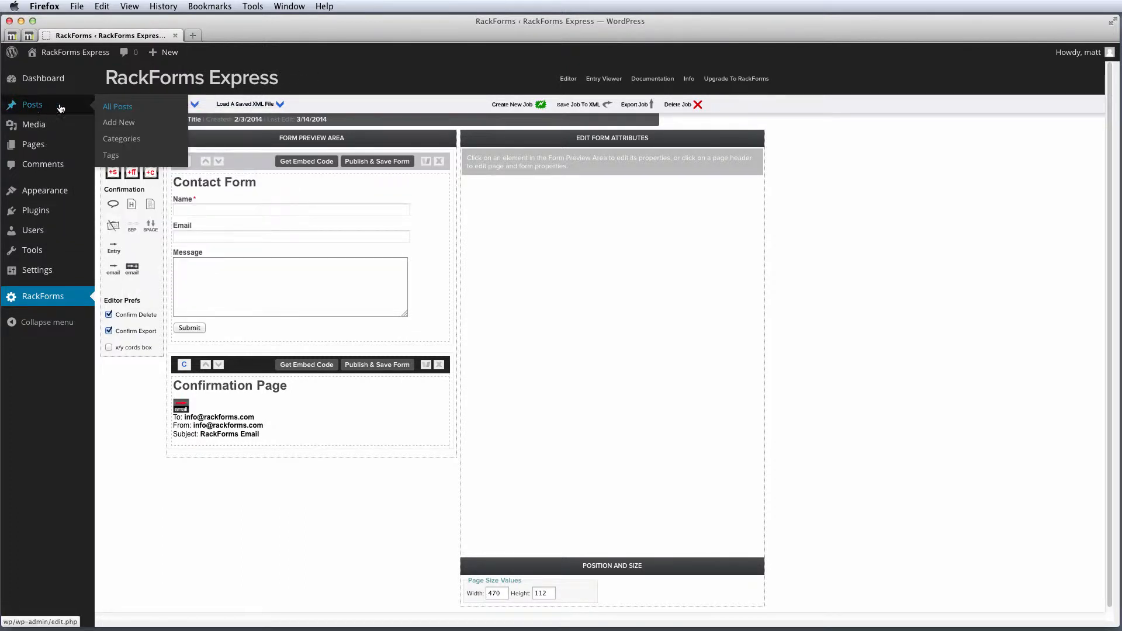
right_click(120, 107)
click(157, 116)
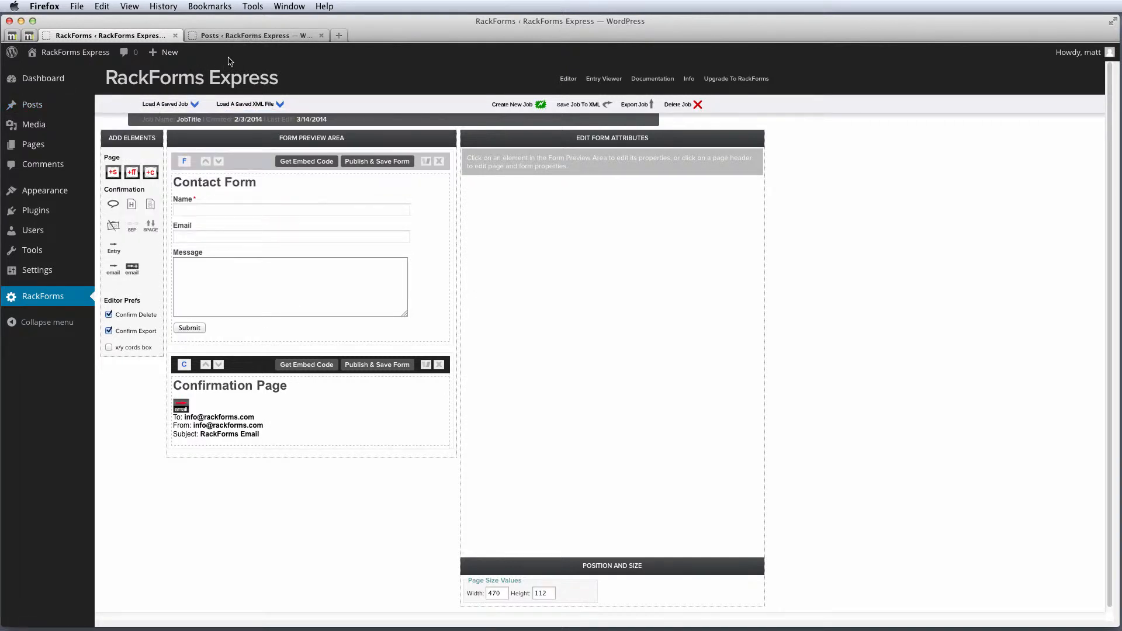
click(249, 36)
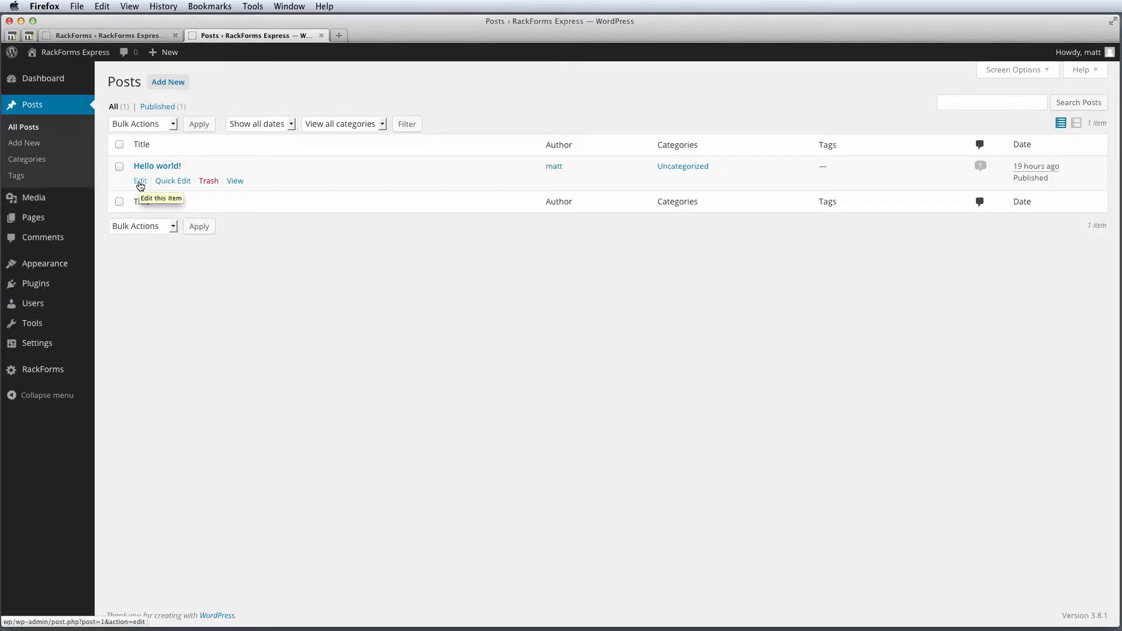
click(140, 181)
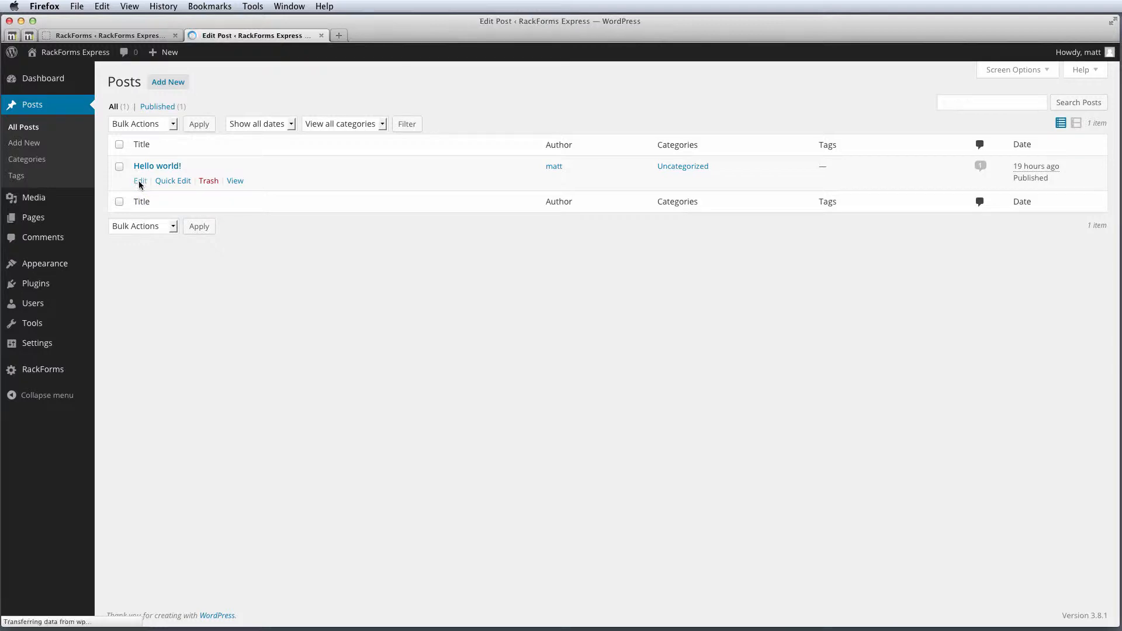
Replace the post's existing iframe code with the copied embed code, separated from the welcome text by a blank line, and update the post.
drag(394, 230, 115, 207)
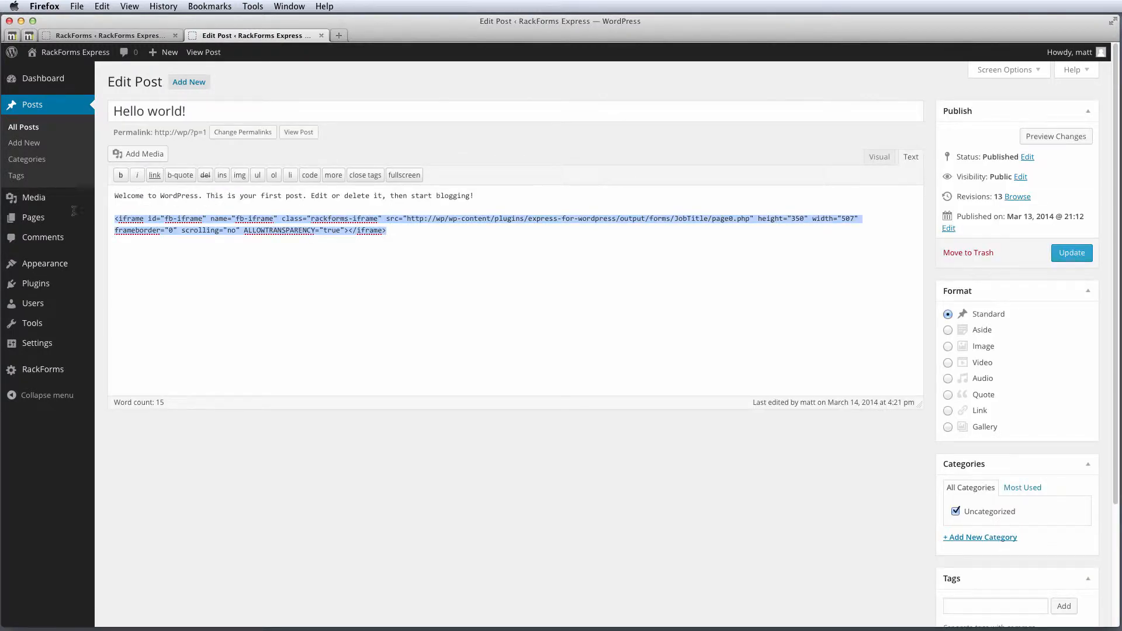
mouse_move(74, 218)
key(super+v)
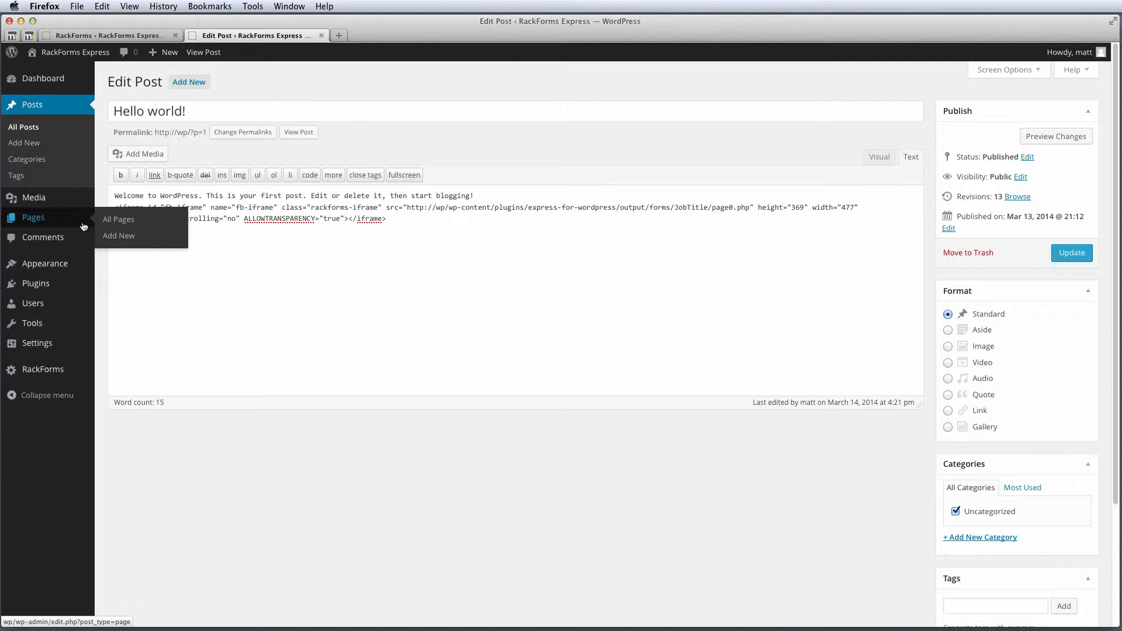
click(523, 197)
key(Return)
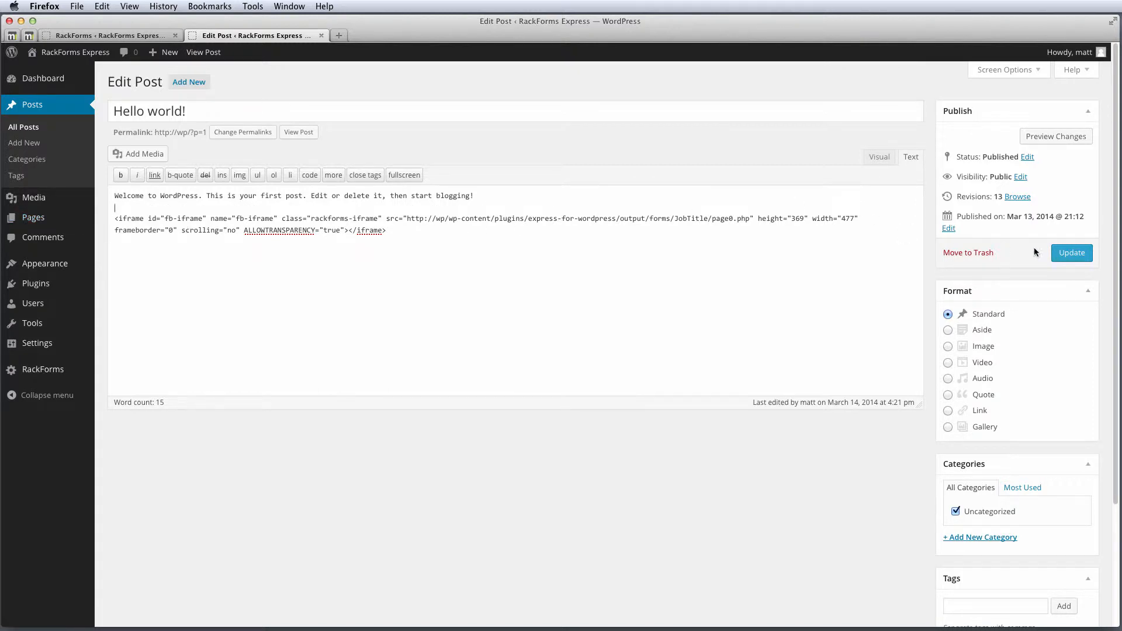
click(1071, 251)
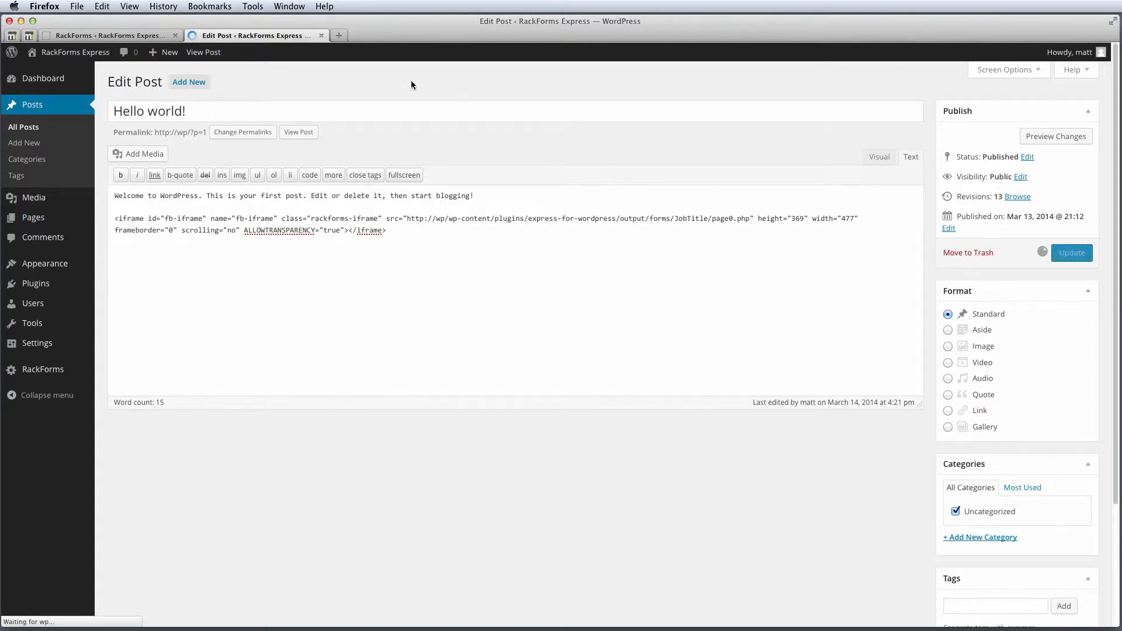
View the updated post in a new browser tab and check the embedded contact form.
right_click(186, 109)
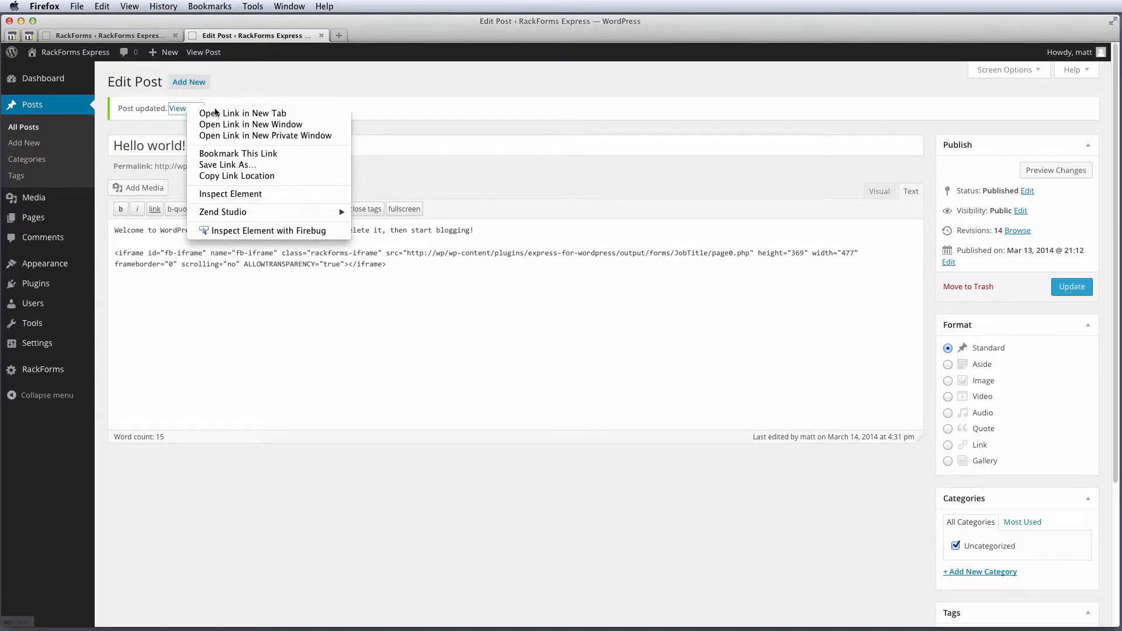
click(242, 113)
drag(240, 226, 432, 442)
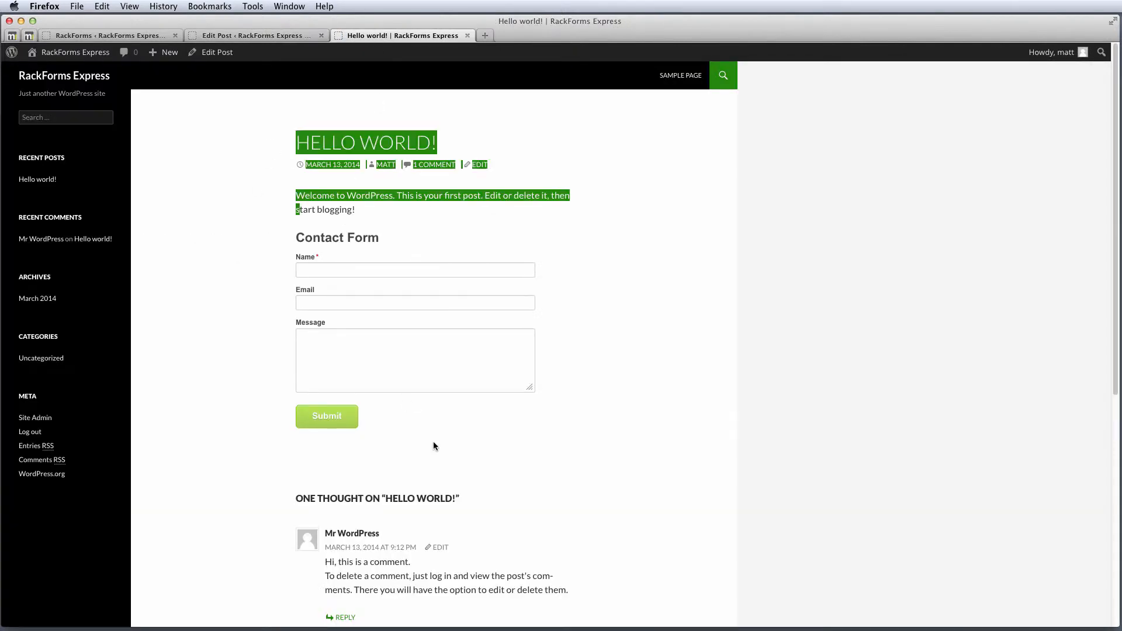
click(553, 297)
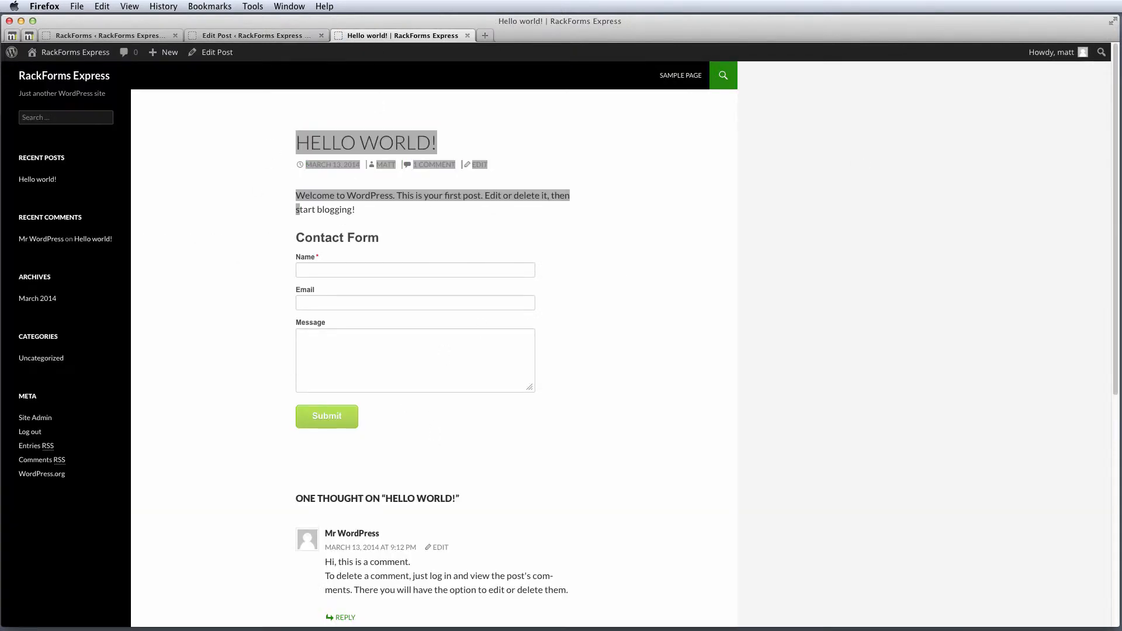
click(581, 220)
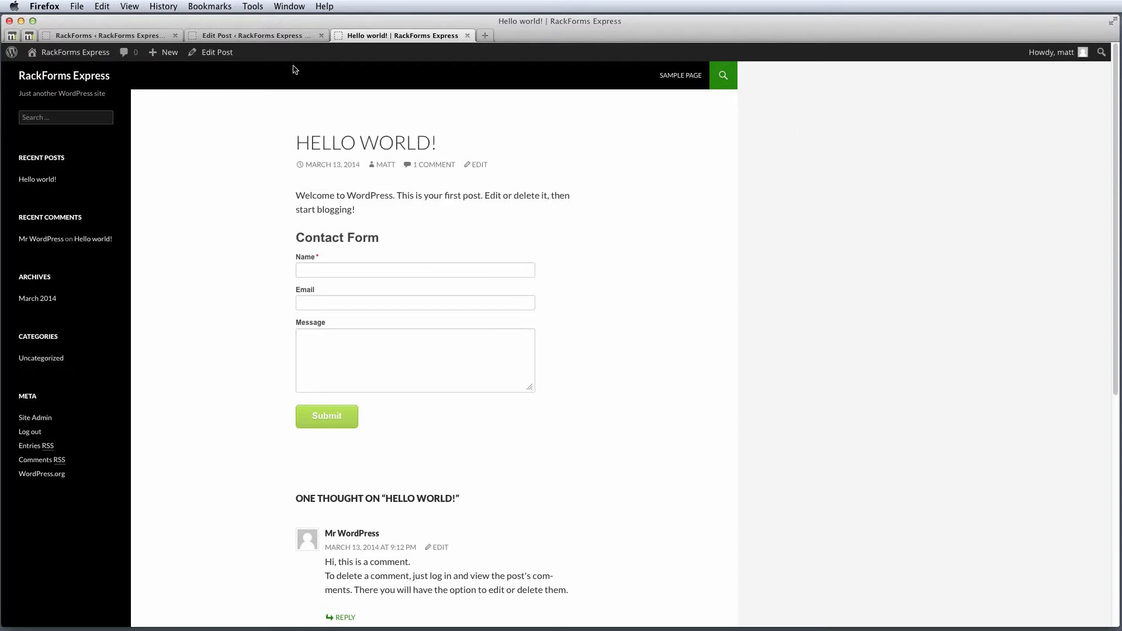
Return to the RackForms editor tab and look over the form preview area.
click(139, 37)
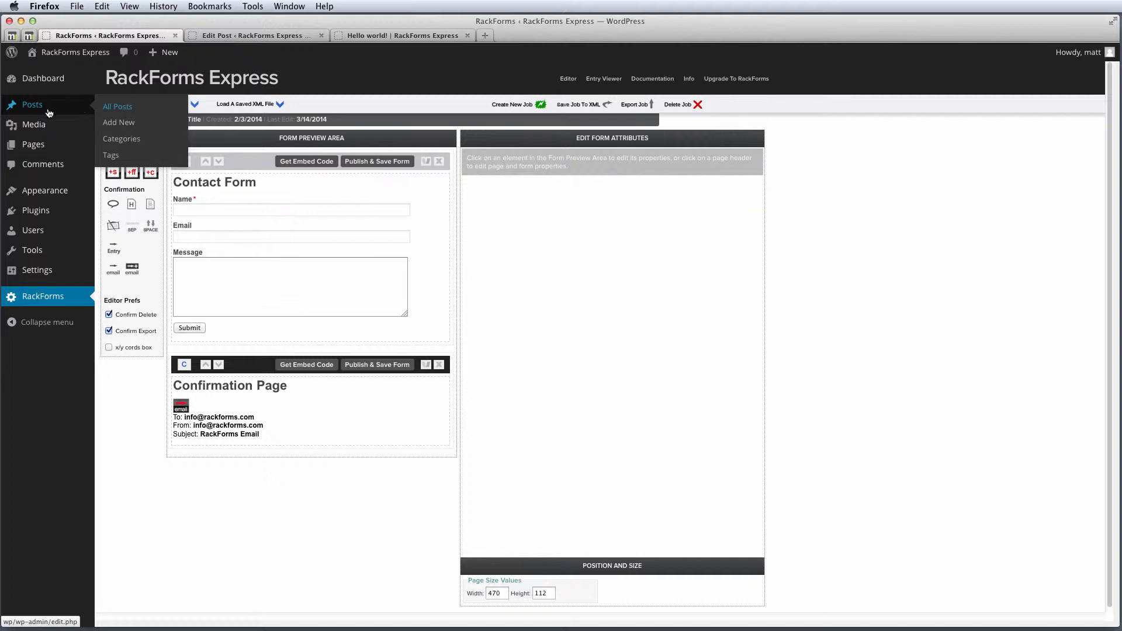
mouse_move(335, 251)
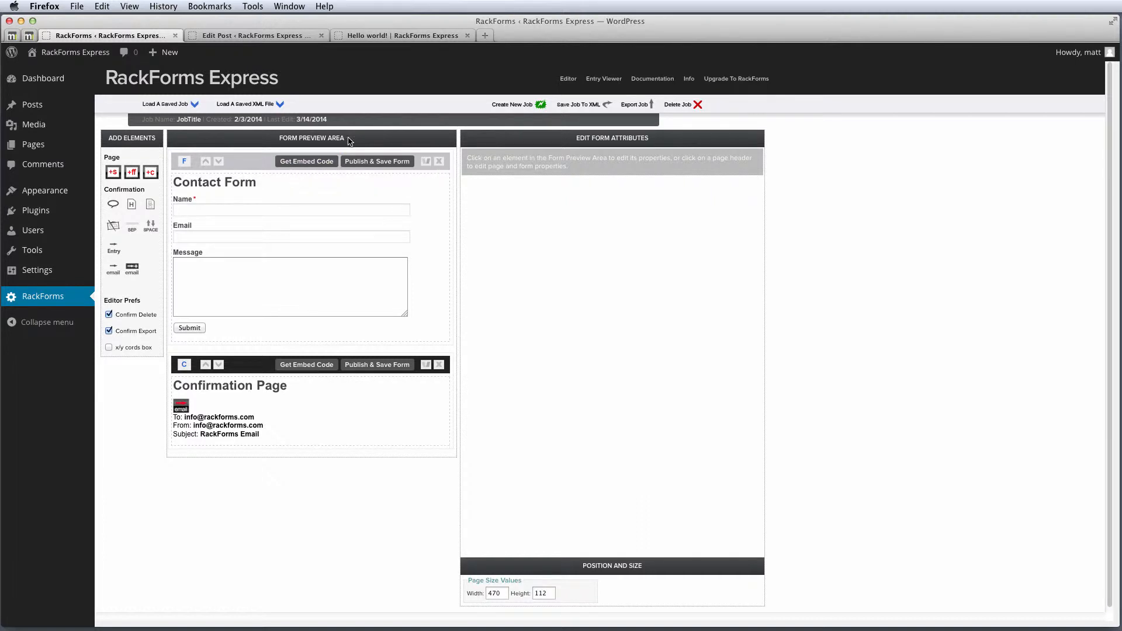
drag(349, 141, 283, 138)
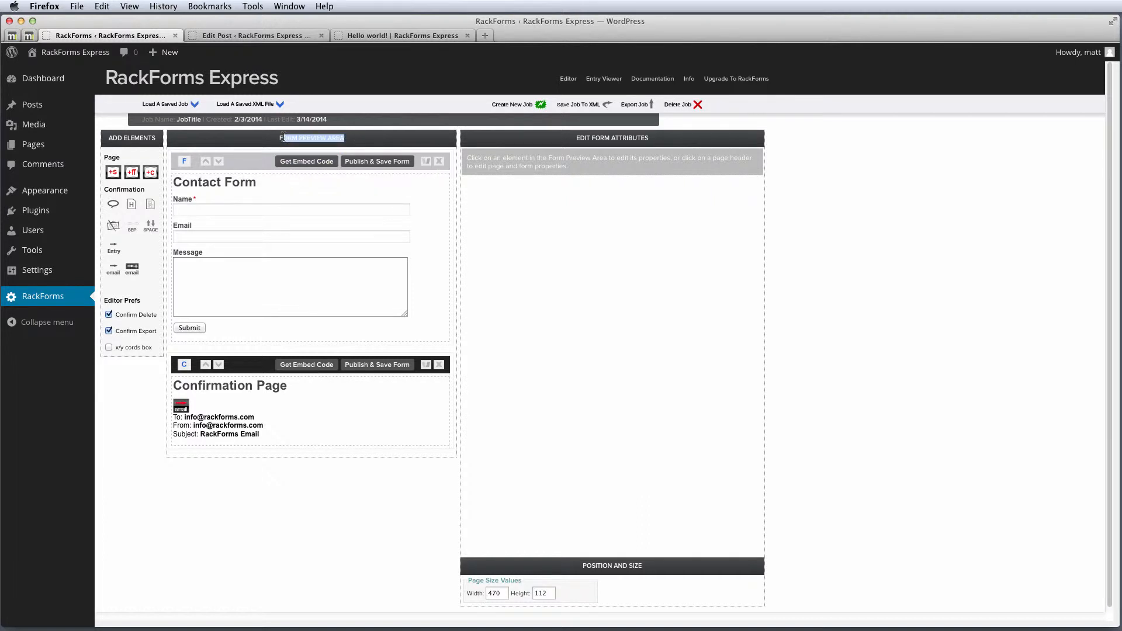
Add a text field to the contact form and place it between the Email and Message fields.
click(288, 197)
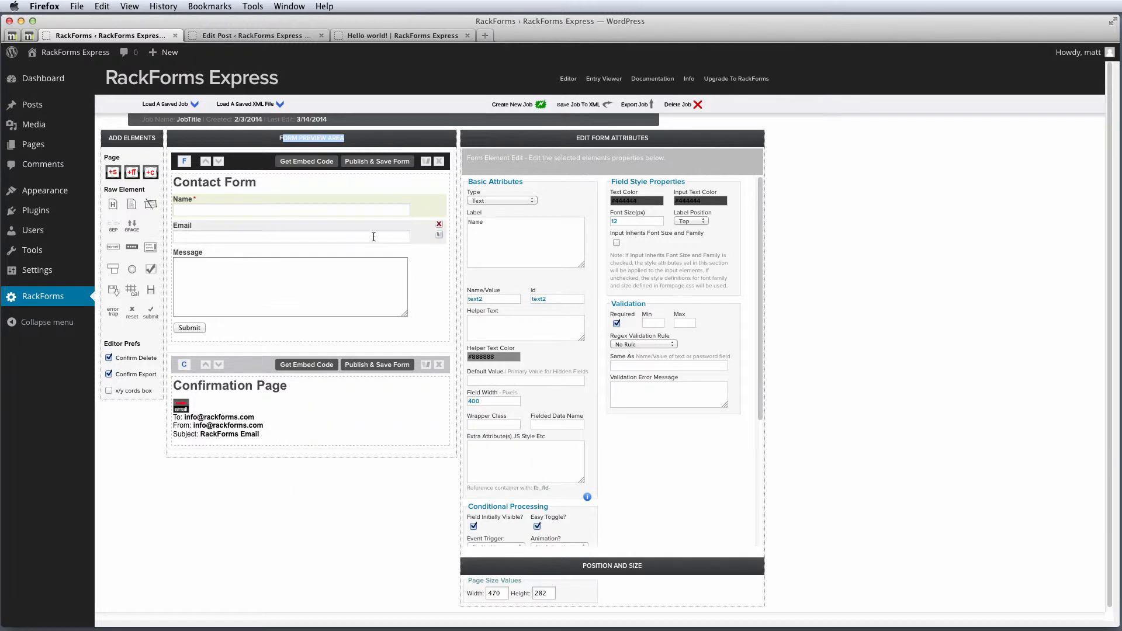
click(416, 234)
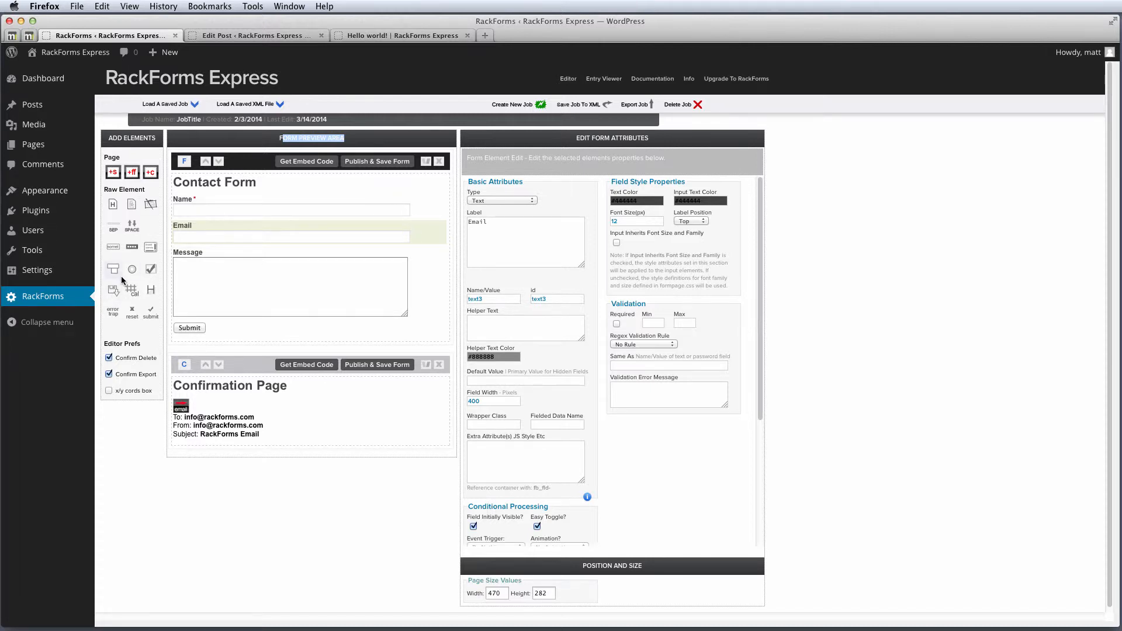
click(117, 247)
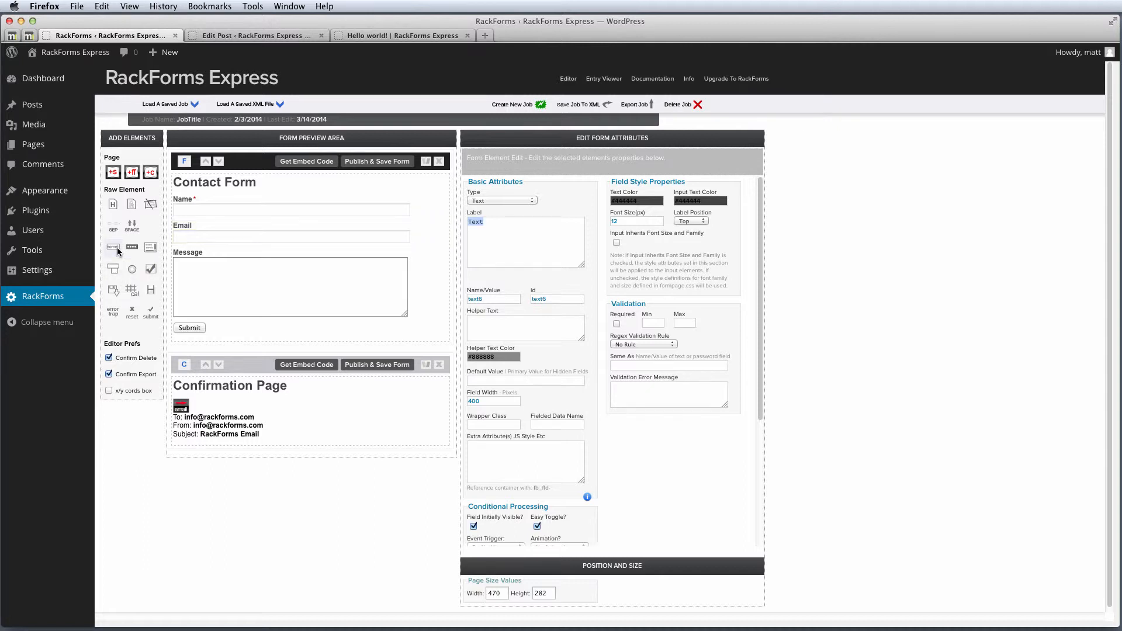
drag(249, 345, 257, 256)
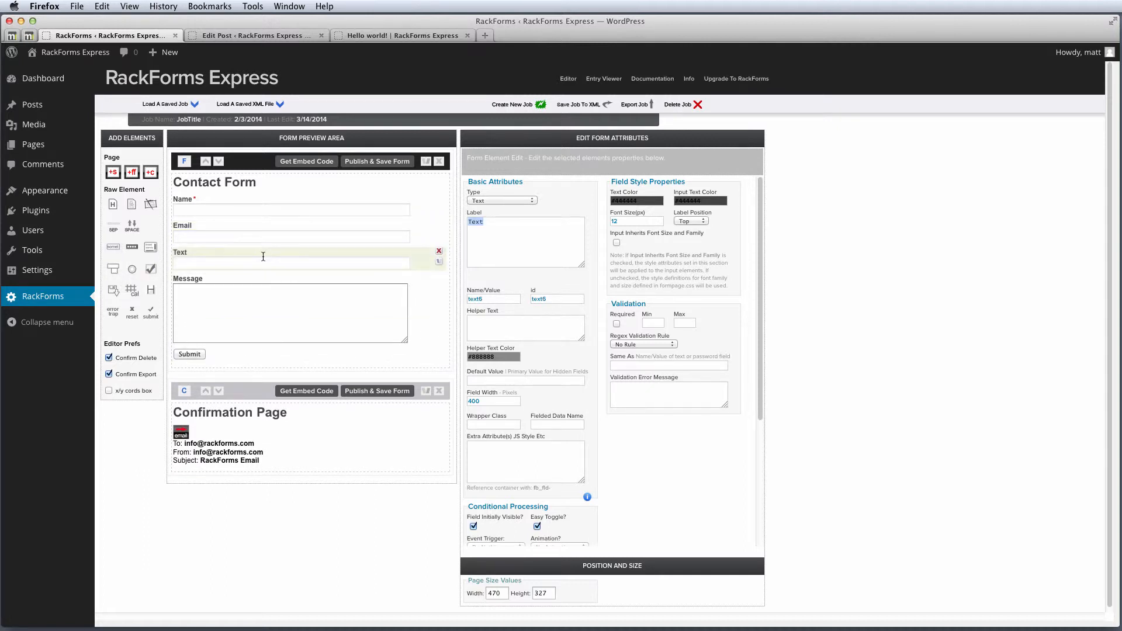
Change the label of the new text field to "Address".
click(512, 227)
key(BackSpace)
key(BackSpace)
key(BackSpace)
key(BackSpace)
text(Address)
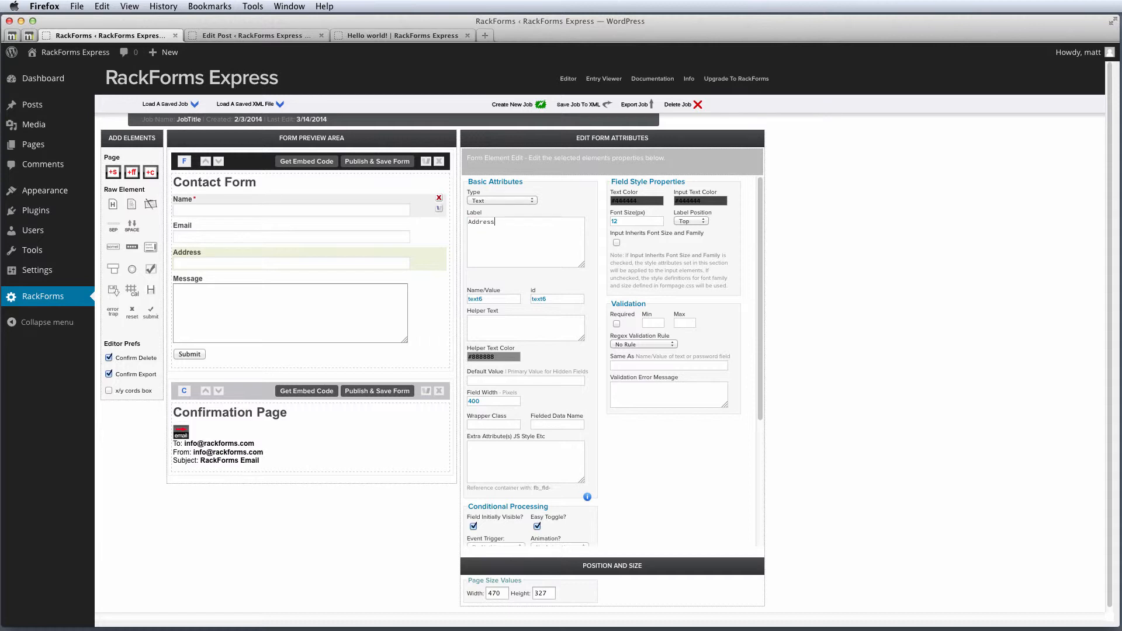
Publish and save the contact form, and copy its updated iframe embed code.
click(377, 161)
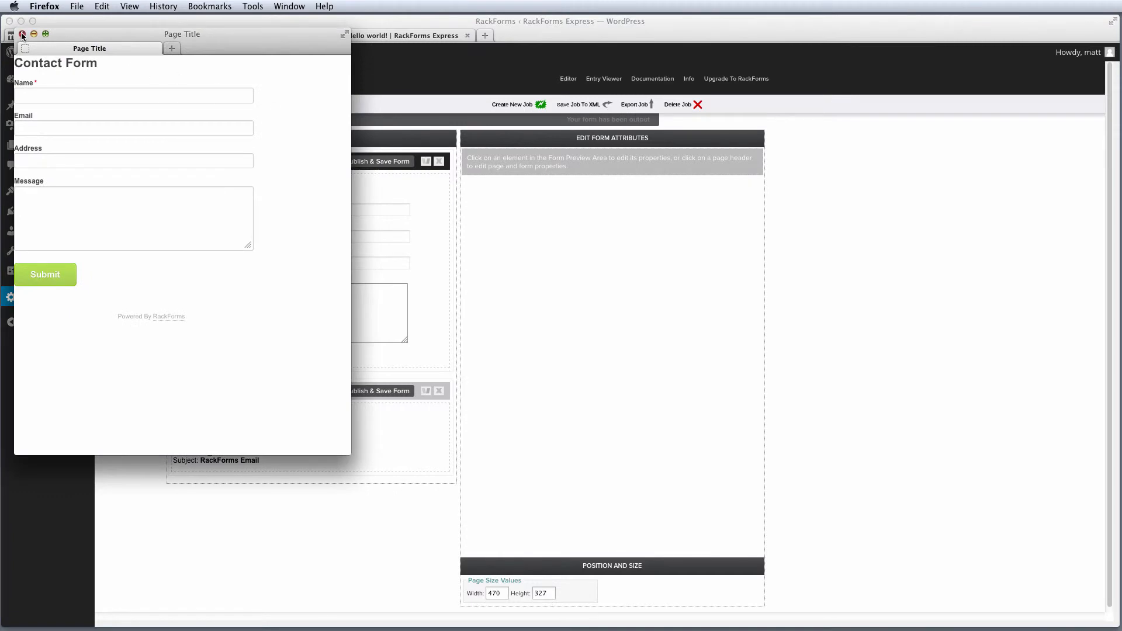
click(22, 34)
click(306, 170)
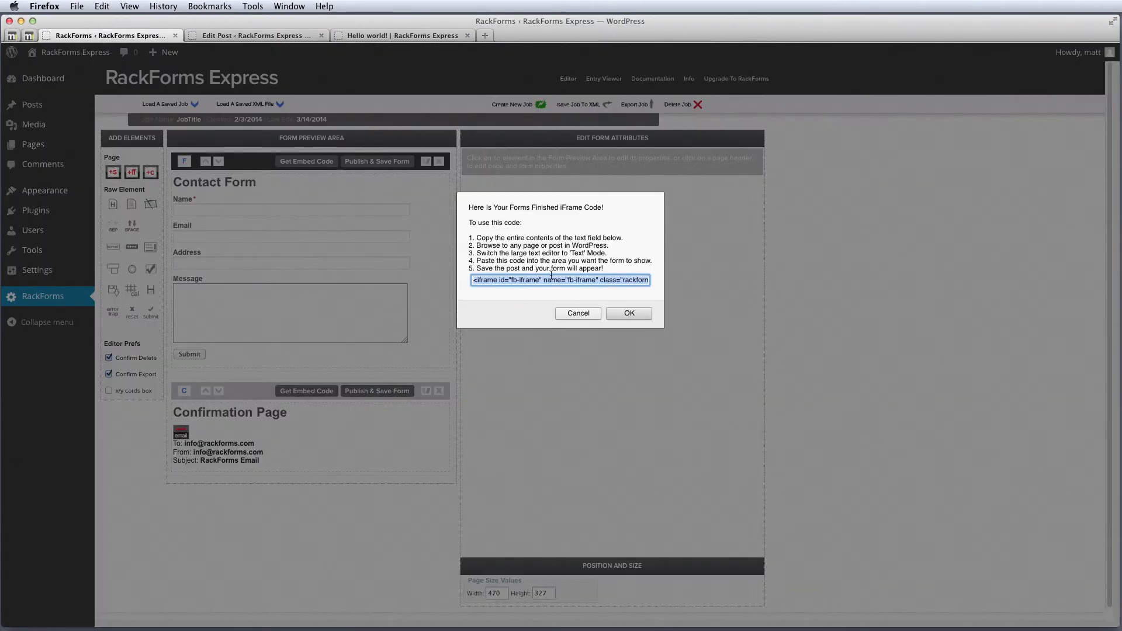
click(614, 311)
Replace the old iframe code in the "Hello world!" post with the newly copied embed code and update the post.
click(258, 35)
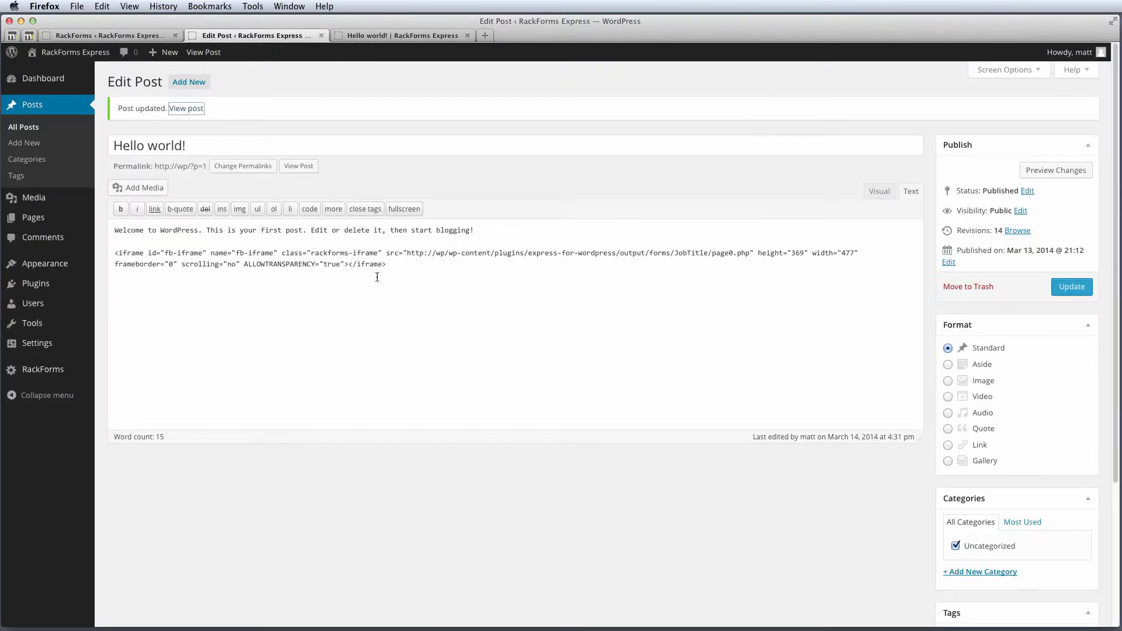
drag(387, 264, 72, 252)
text(<iframe id="fb-iframe" name="fb-iframe" class="rackforms-iframe" src="http://wp/wp-content/plugins/express-for-wordpress/output/forms/JobTitle/page0.php" height="414" width="477" frameborder="0" scrolling="no" ALLOWTRANSPARENCY="true"></iframe>)
click(1081, 294)
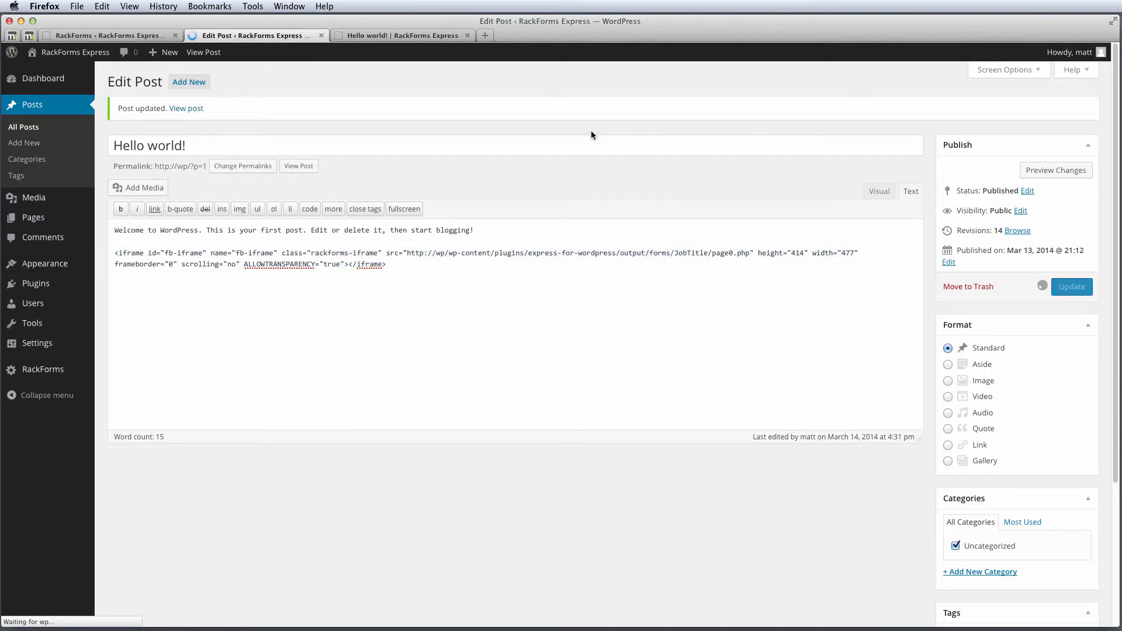
Reload the published "Hello world!" post to check the embedded form, and return to the RackForms editor tab.
key(ctrl+Tab)
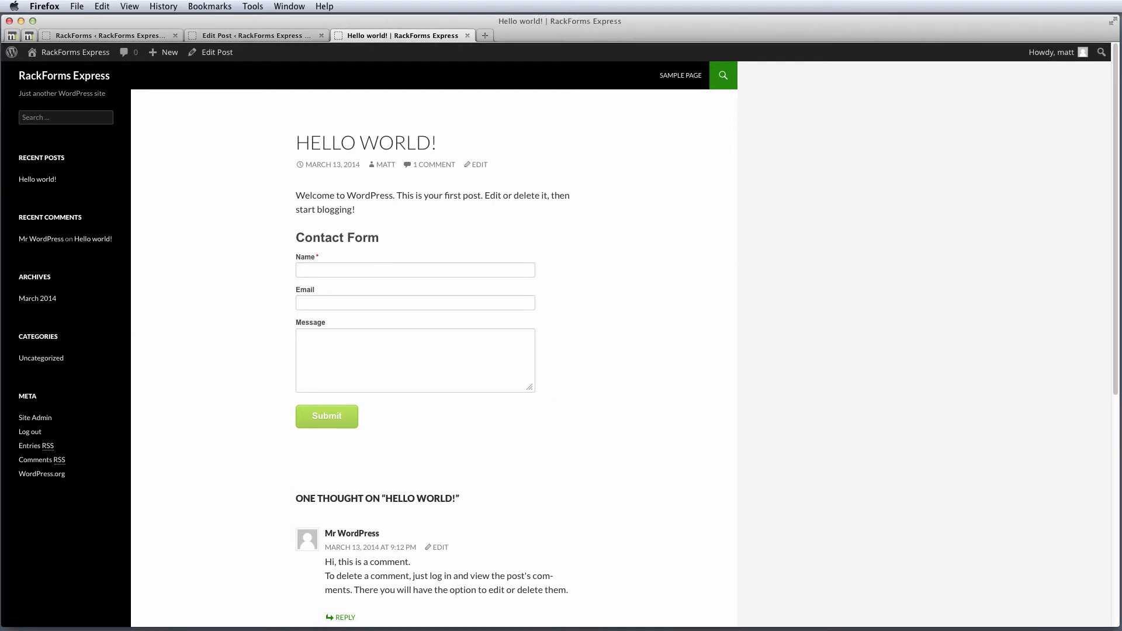
key(super+r)
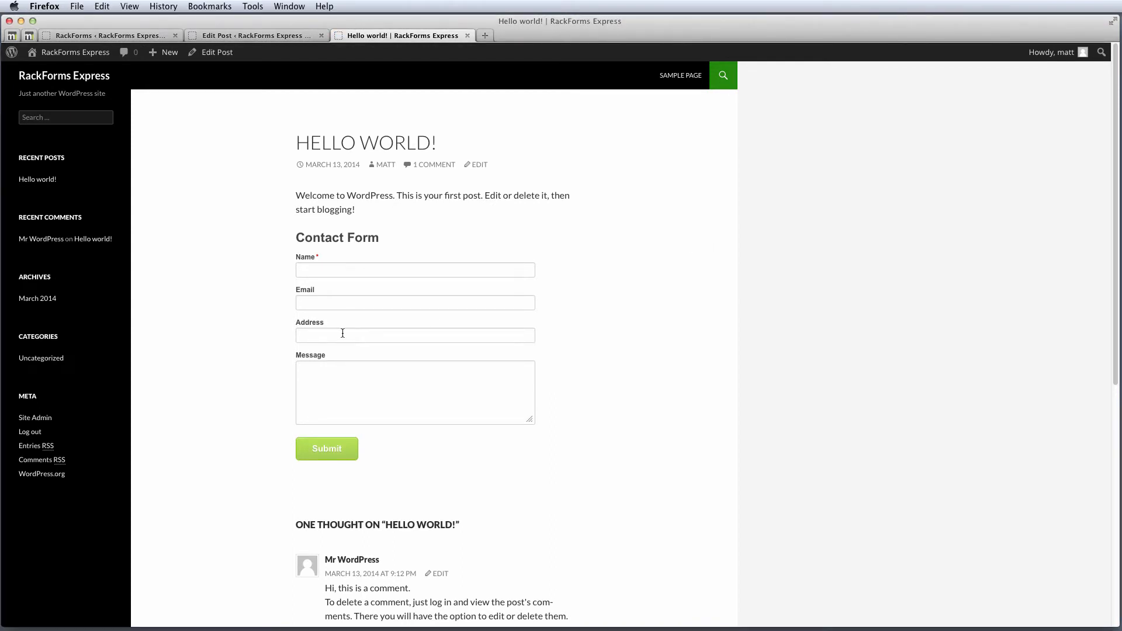
click(150, 37)
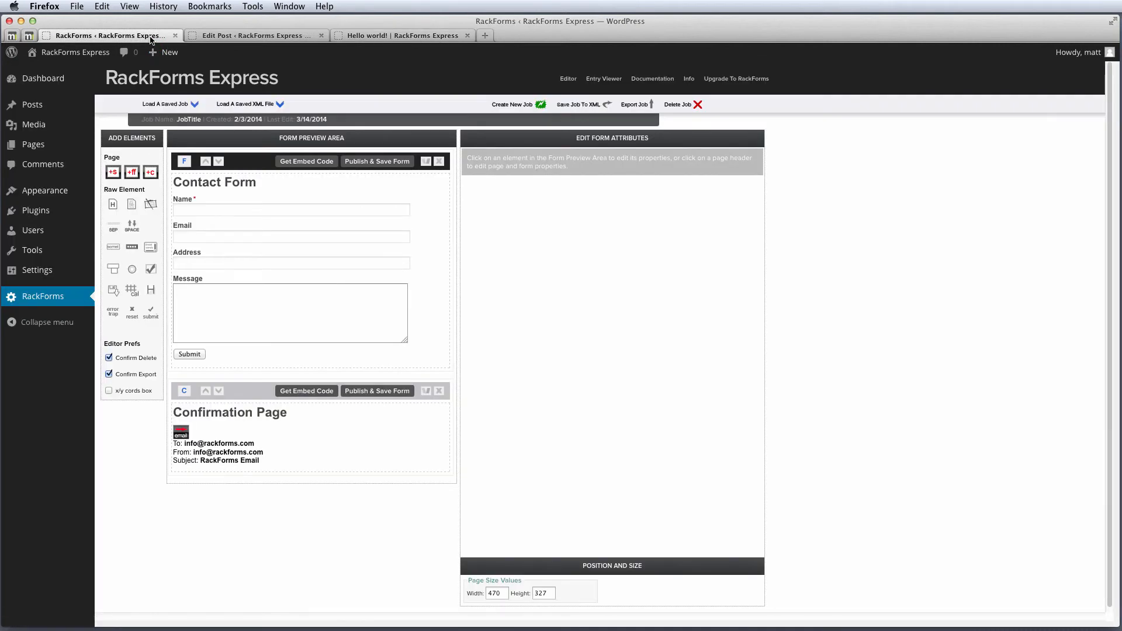